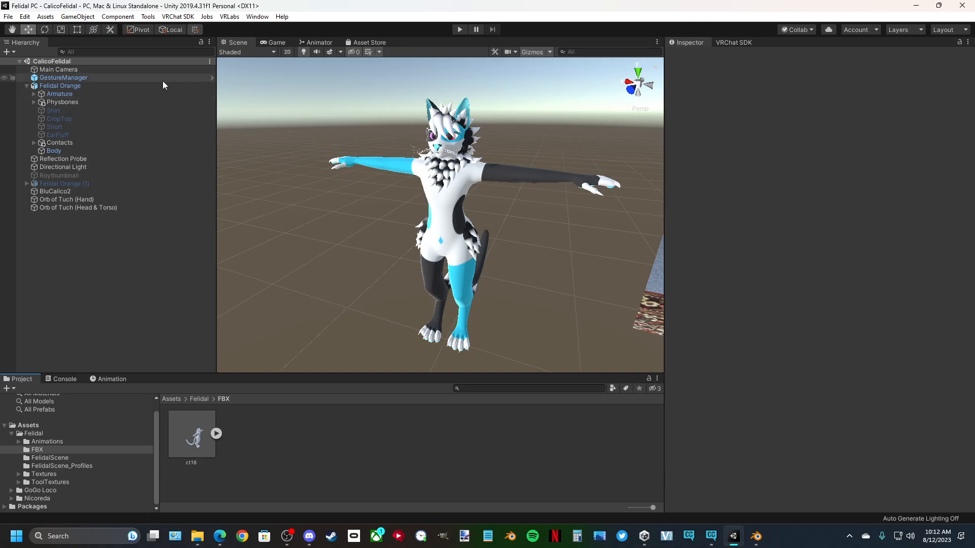
- Show the ct18 model in File Explorer, copy its folder path, and close the Explorer window
right_click(197, 437)
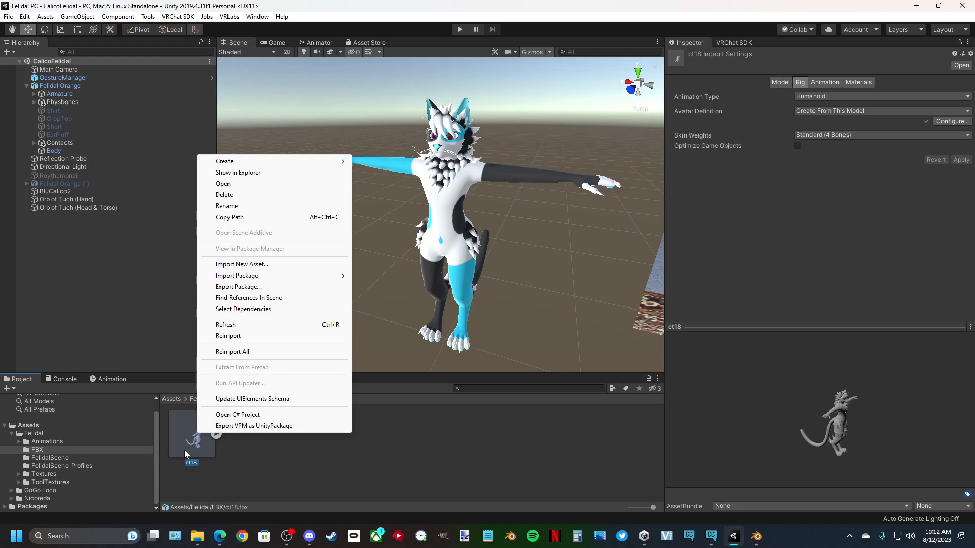
click(232, 173)
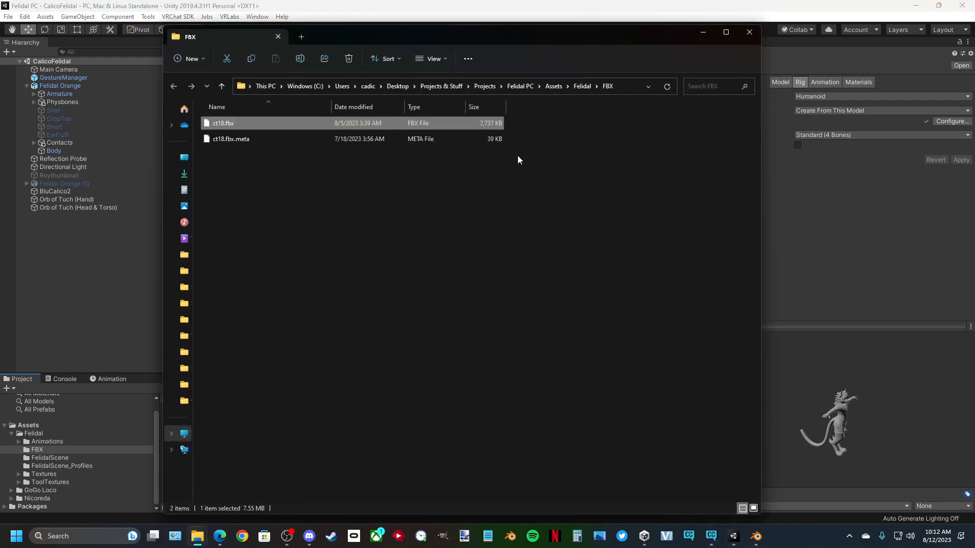
click(622, 88)
key(ctrl+c)
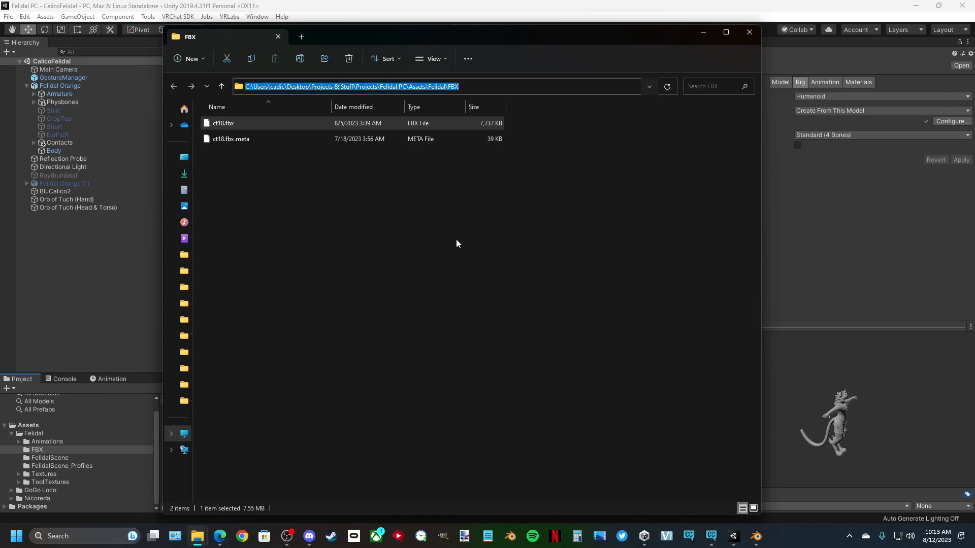
click(500, 252)
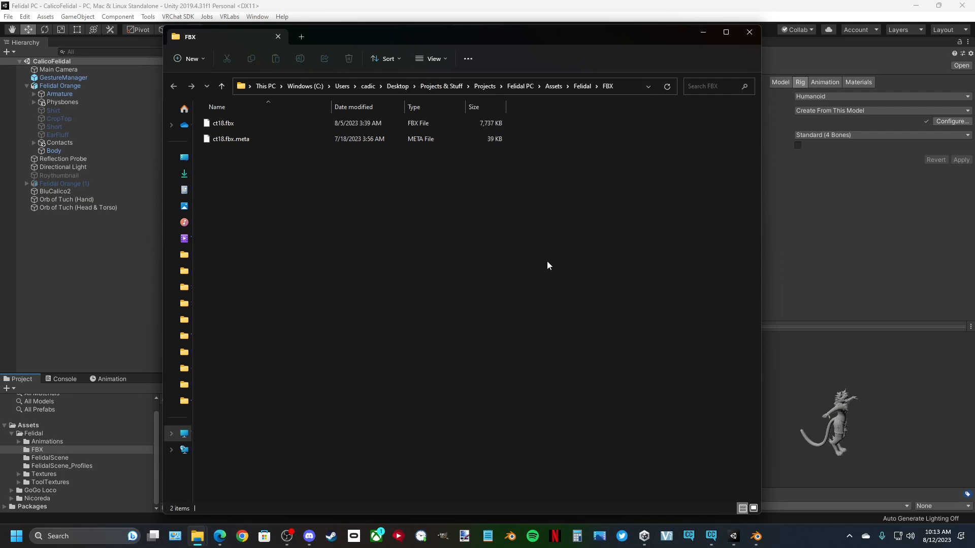
click(749, 33)
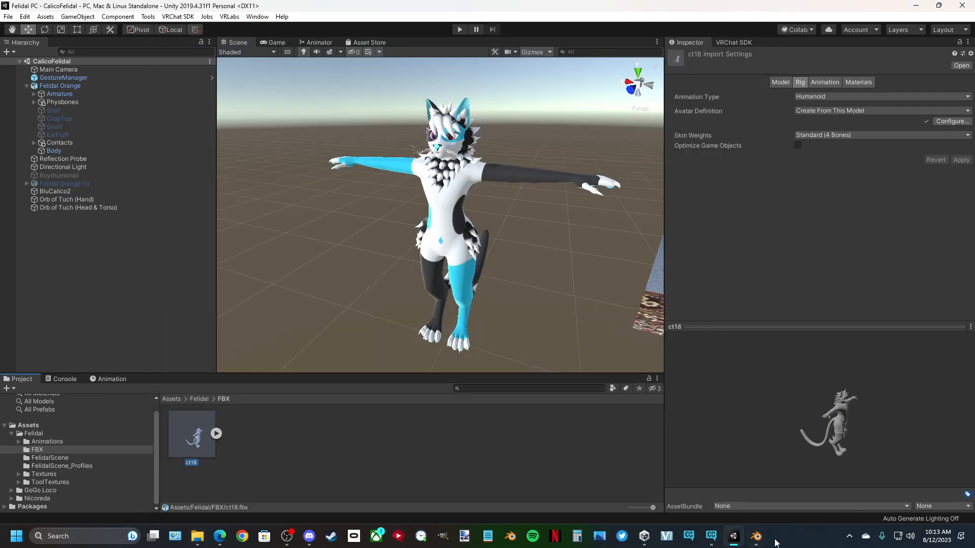
- Switch to Blender and delete the default camera, cube and light from the new scene
click(758, 538)
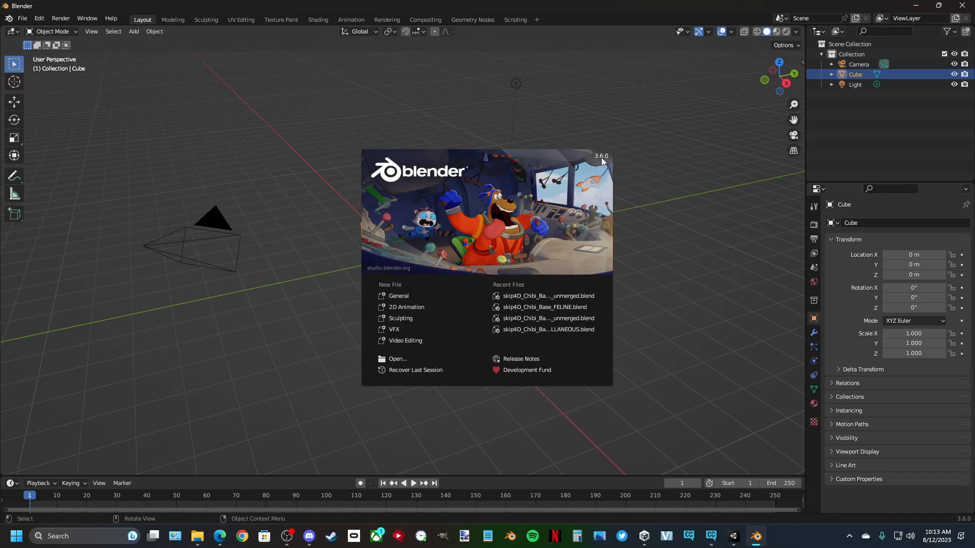
click(106, 365)
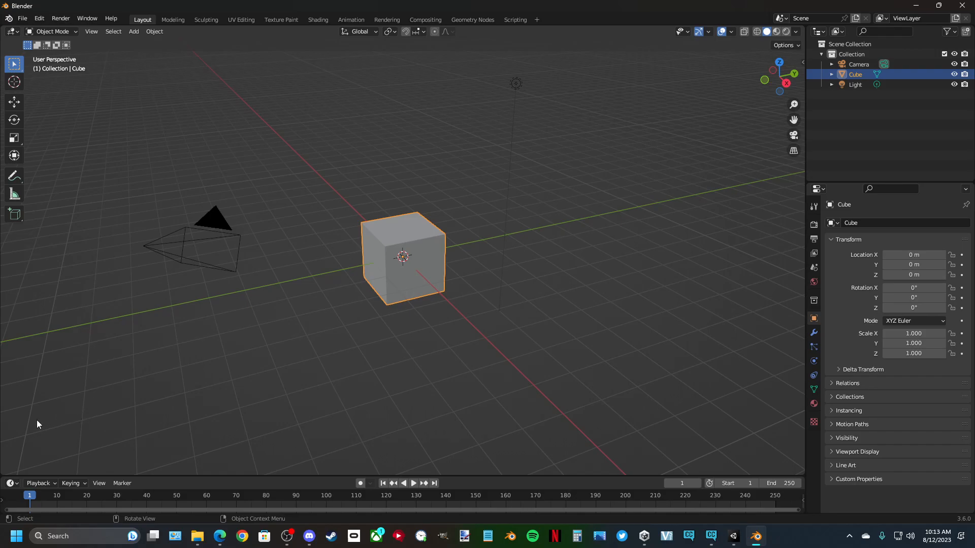
drag(36, 426, 608, 59)
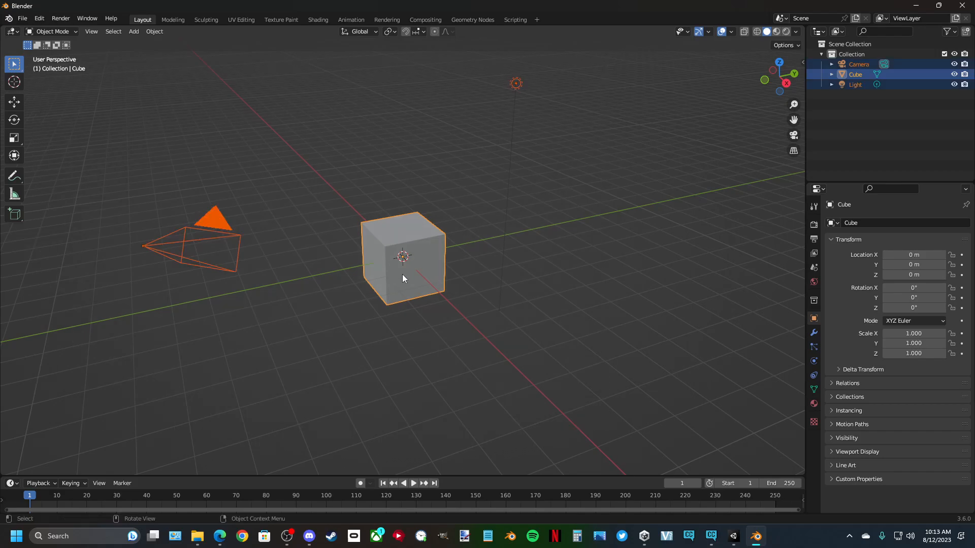
drag(51, 396, 626, 60)
key(Delete)
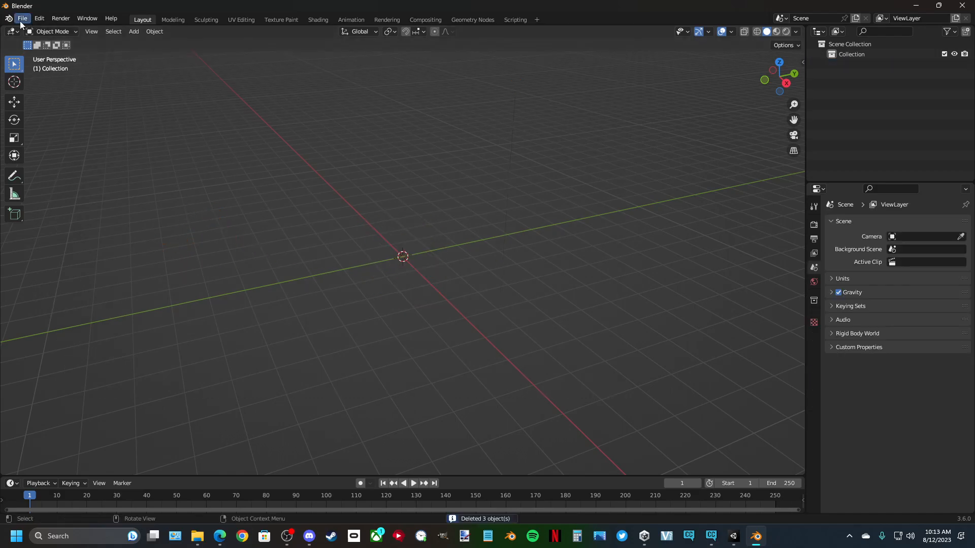
- Import ct18.fbx from the copied folder path with the default FBX import settings
click(21, 20)
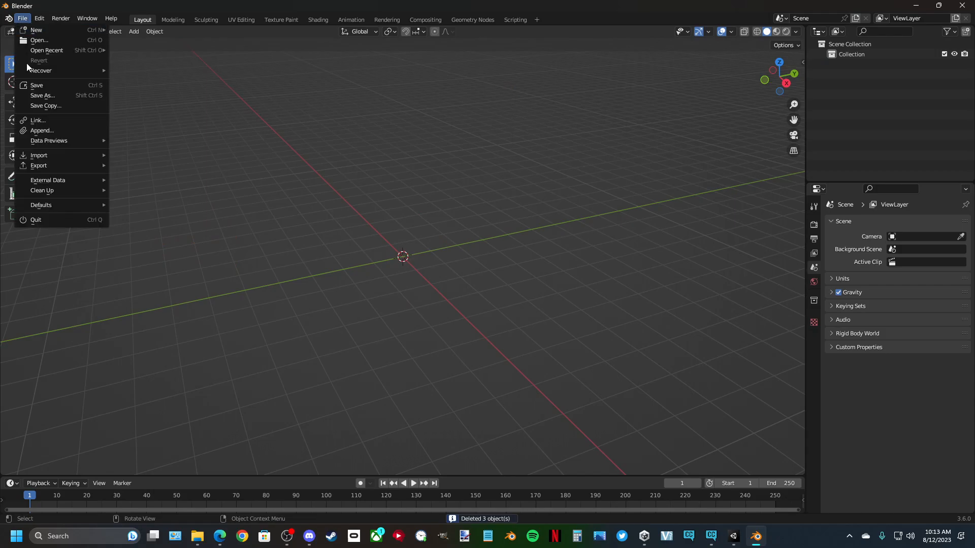
mouse_move(51, 155)
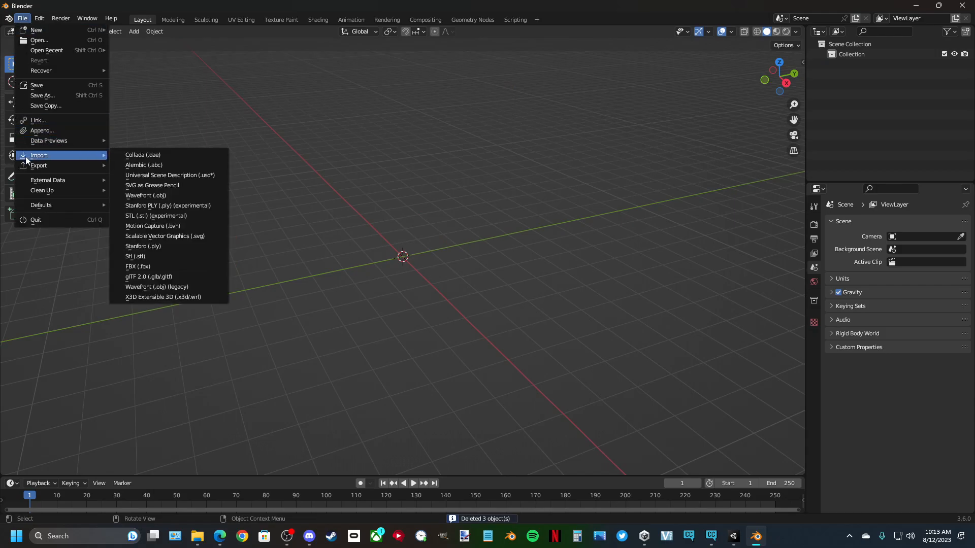
click(135, 267)
click(501, 127)
key(ctrl+v)
key(Return)
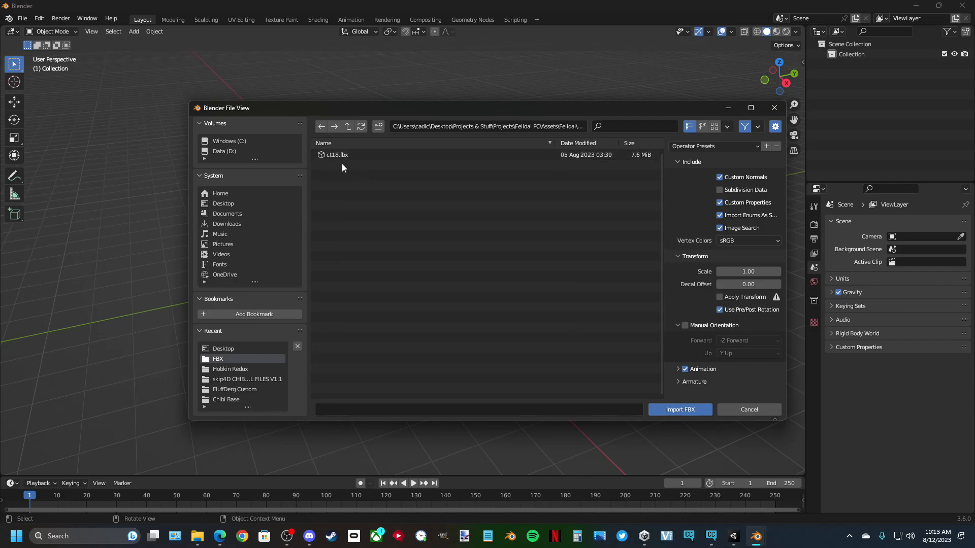
double_click(331, 154)
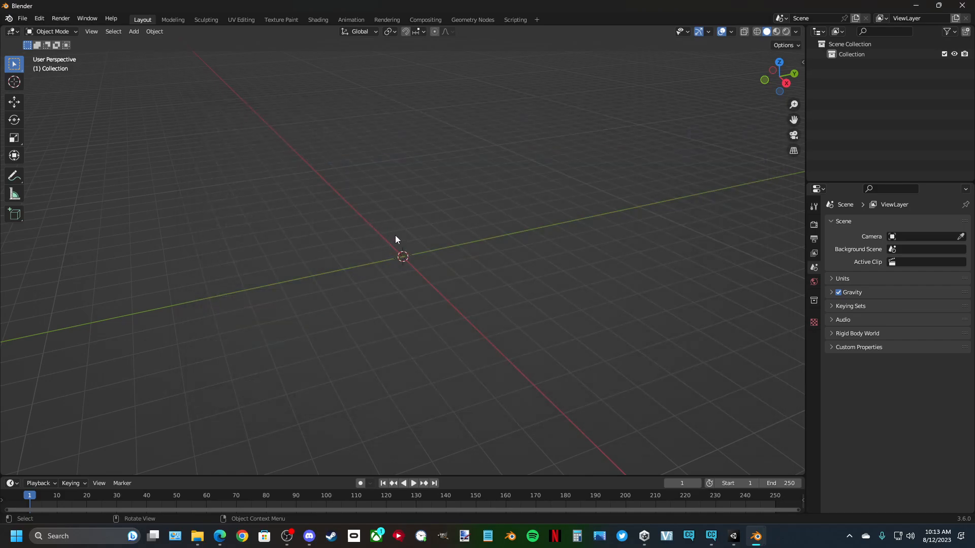
- Expand the imported Armature in the outliner to list its meshes and deselect everything
middle_drag(266, 215, 357, 274)
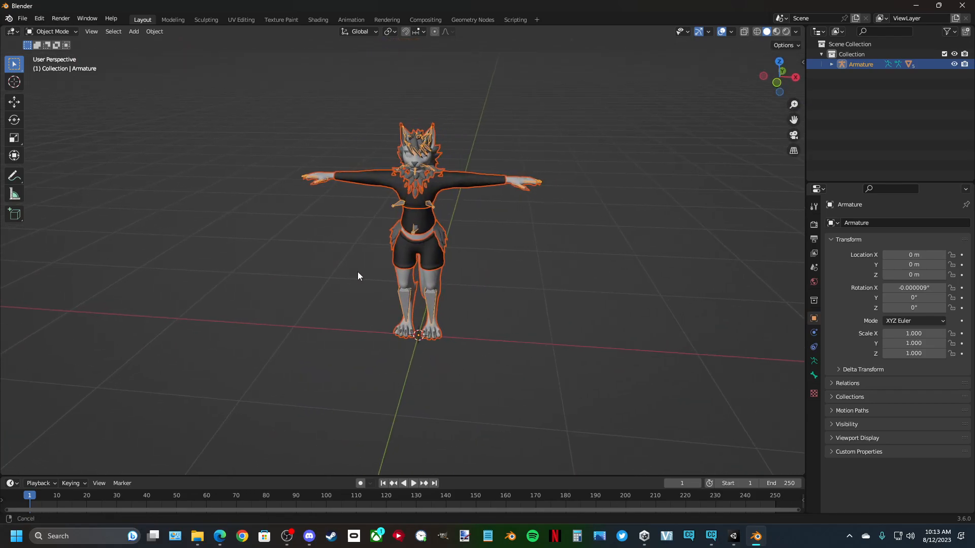
click(831, 65)
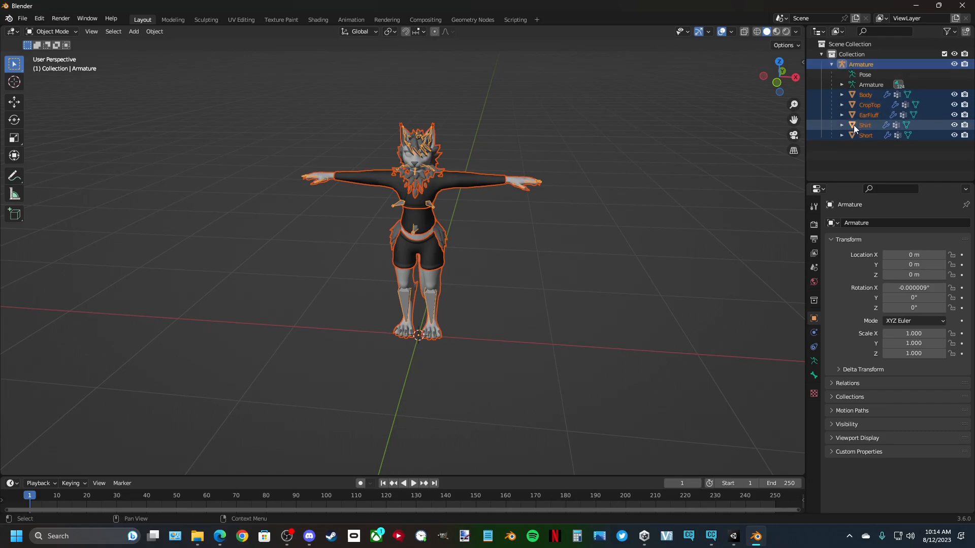
click(855, 158)
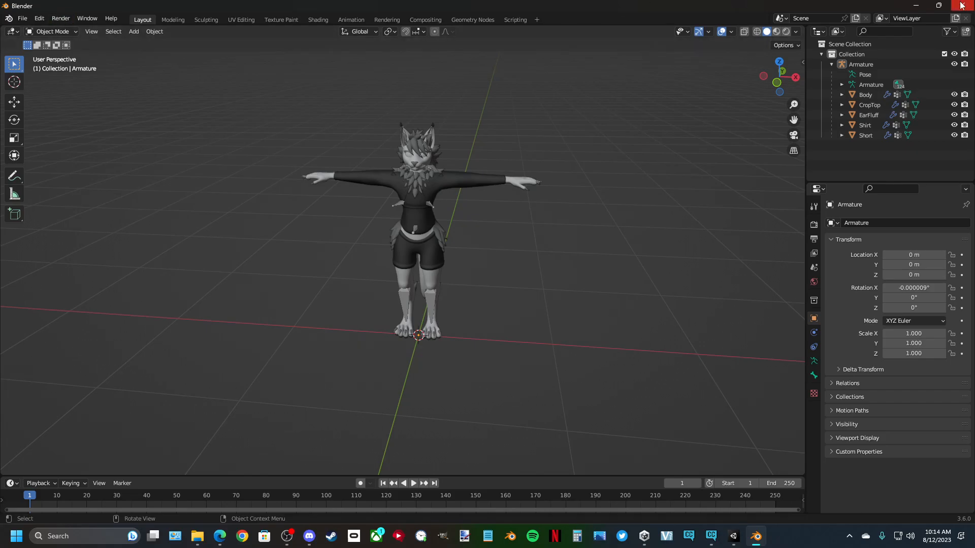
click(938, 6)
drag(384, 5, 401, 65)
click(946, 71)
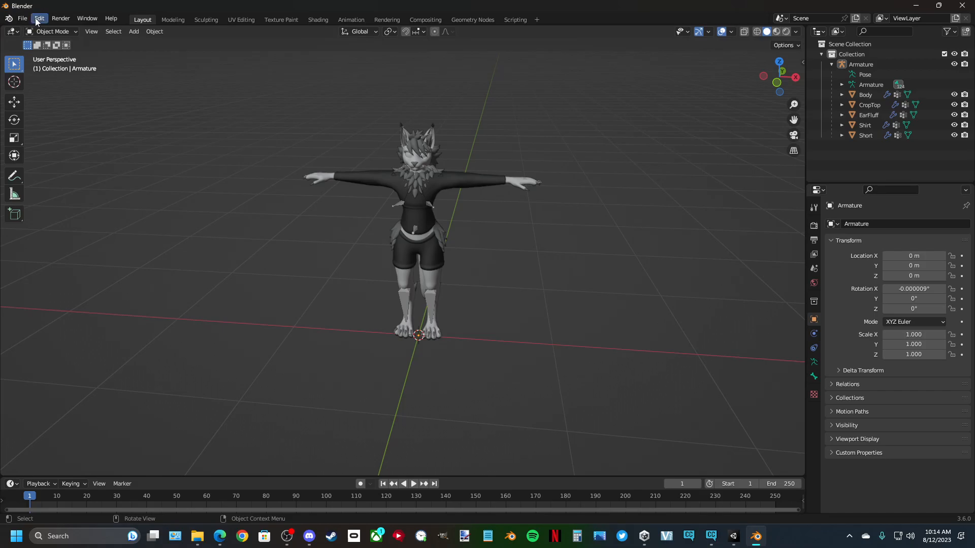
- Split the 3D viewport vertically near its middle and turn the left half into a UV Editor
right_click(39, 25)
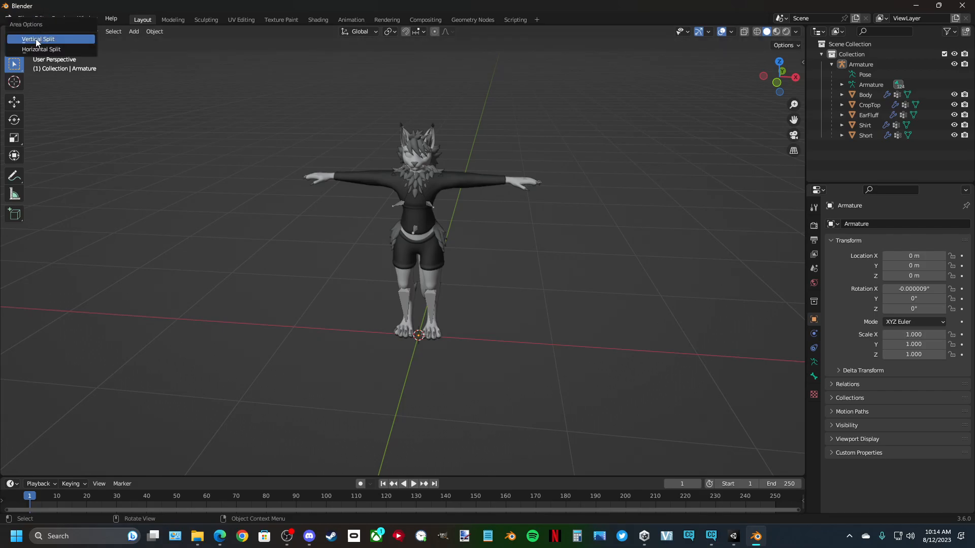
click(36, 41)
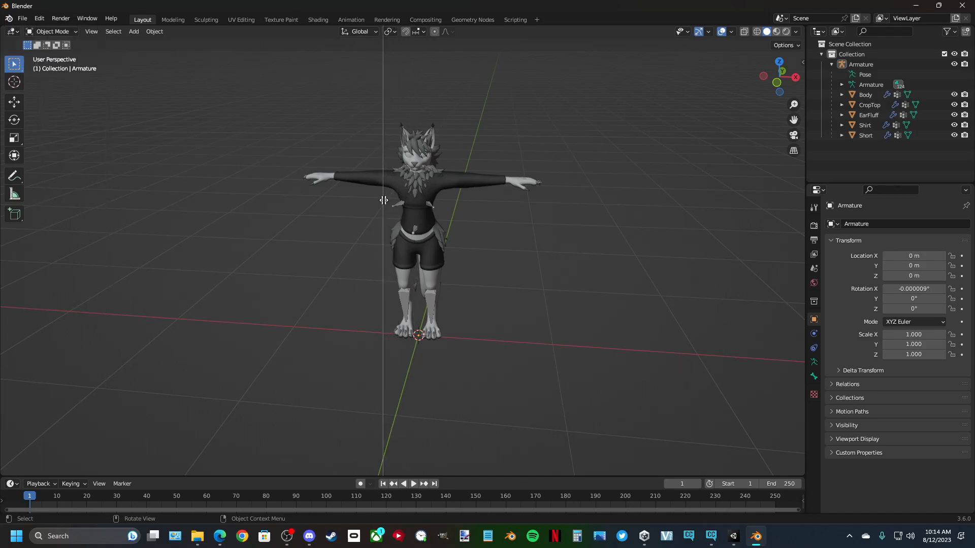
click(378, 201)
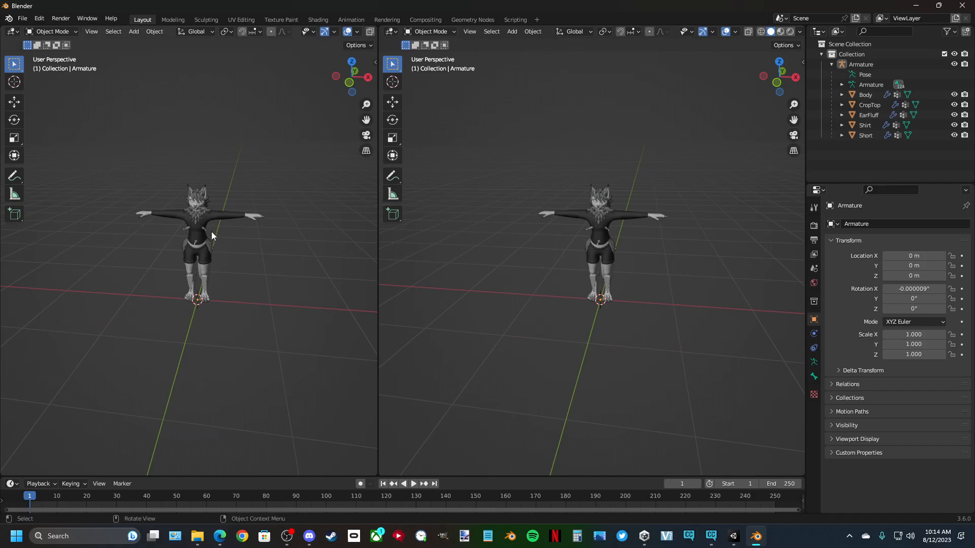
click(13, 33)
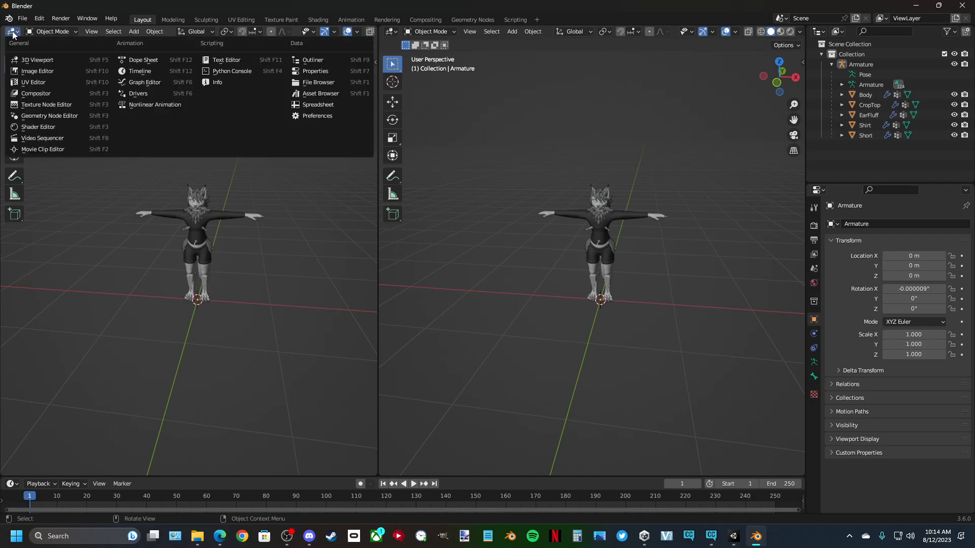
click(35, 82)
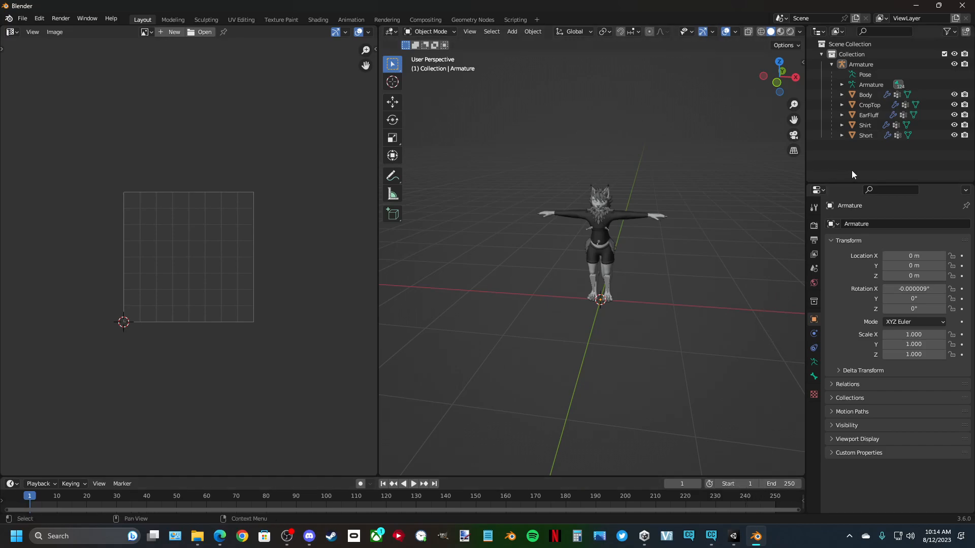
- Select the Body mesh and open the settings for a new image in the UV Editor
click(853, 94)
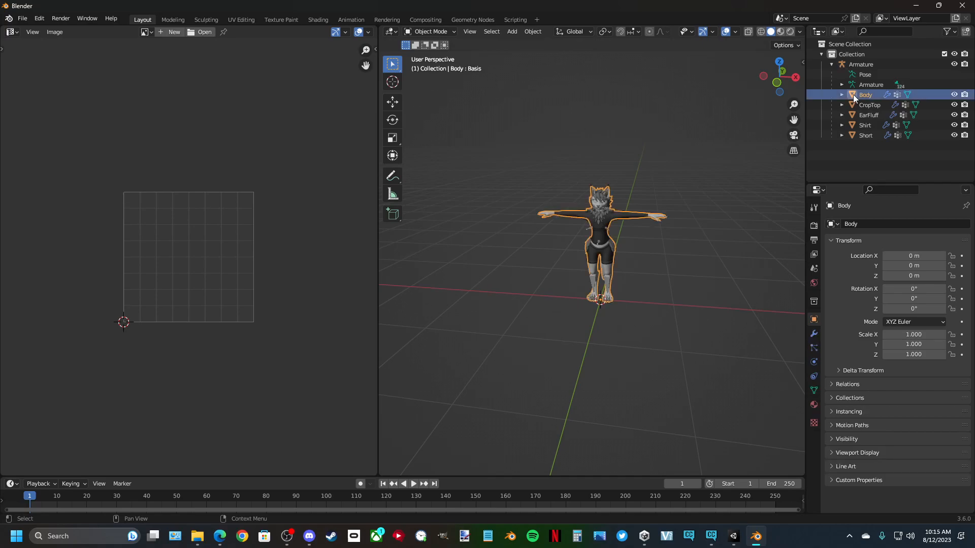
scroll(707, 216, up, 4)
middle_drag(706, 214, 665, 230)
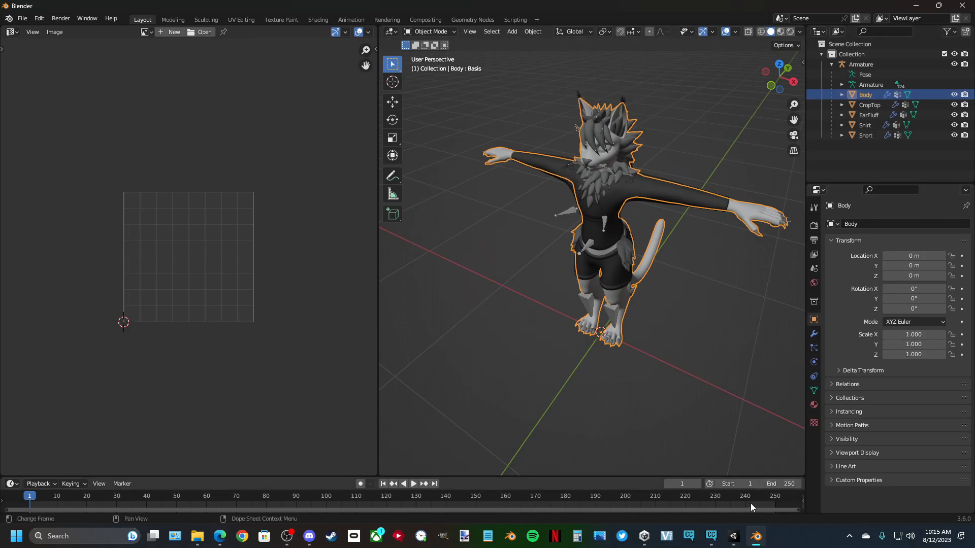
click(733, 544)
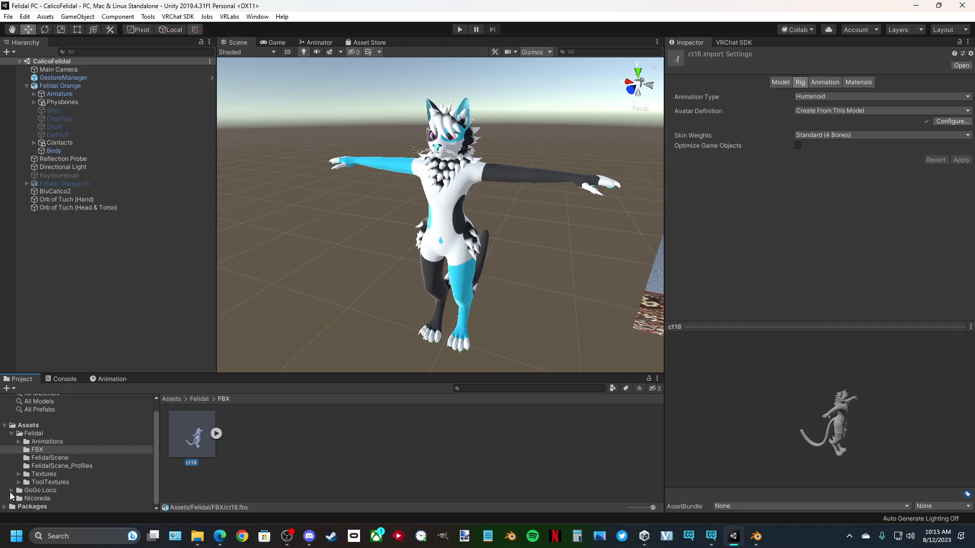
click(755, 538)
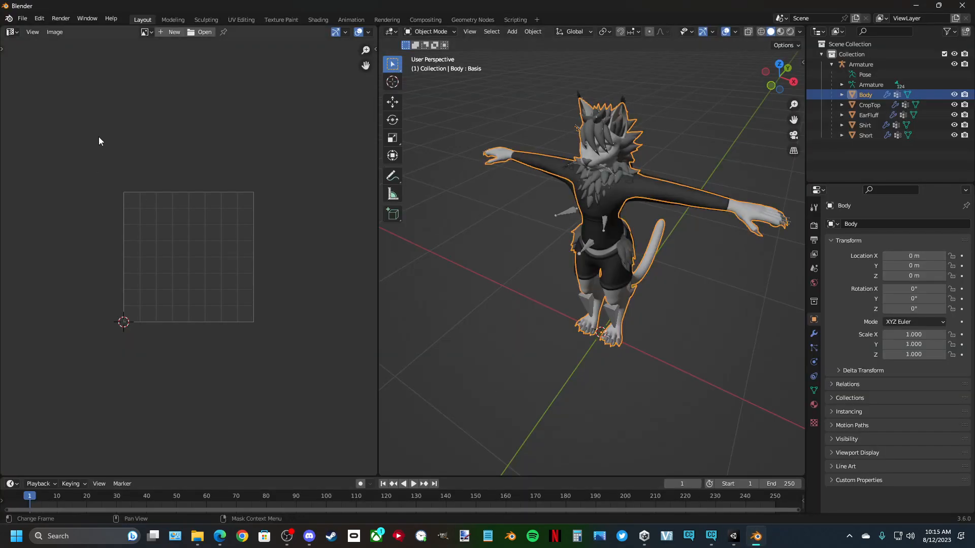
click(170, 32)
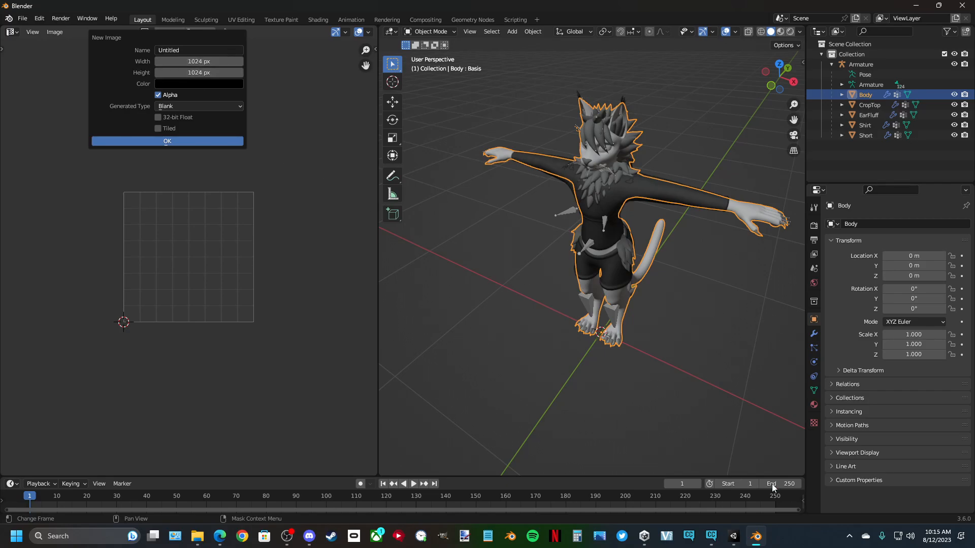
- Switch to Unity and check the resolution of the CatSubstancePrefab_Body_AlbedoTransparency texture in the Textures/NicoTexture folder
click(739, 542)
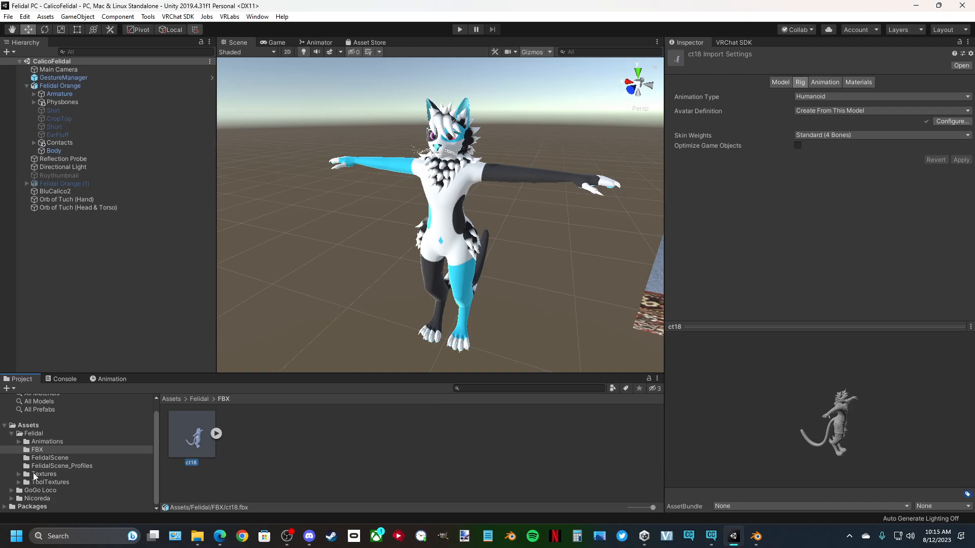
click(34, 475)
key(Right)
key(Down)
key(Down)
key(Down)
key(Down)
key(Down)
key(Down)
key(Down)
key(Up)
key(Up)
key(Down)
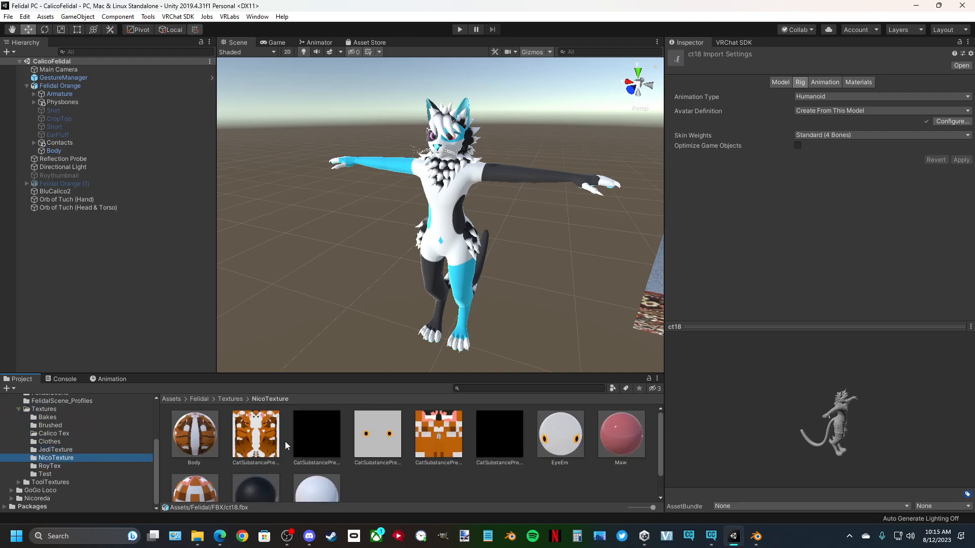
click(252, 441)
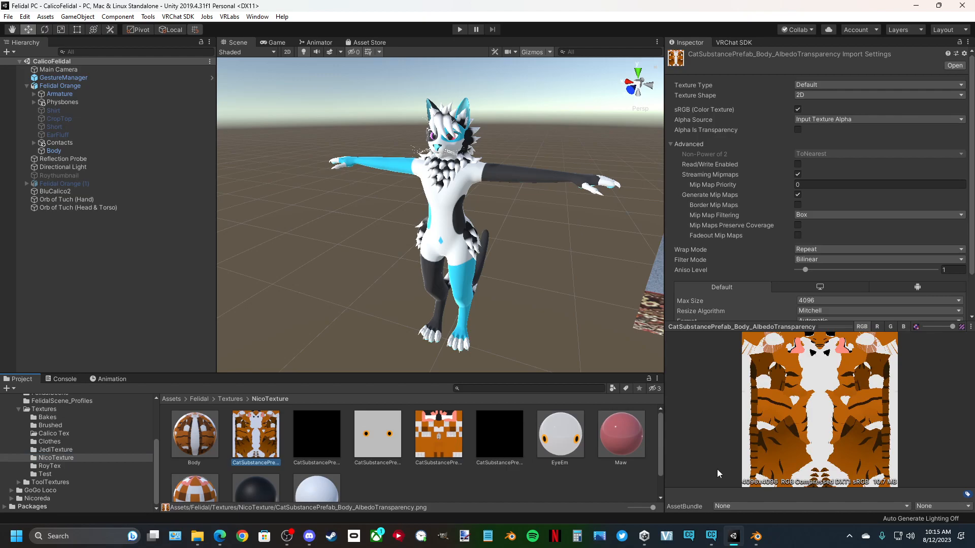
scroll(800, 292, down, 3)
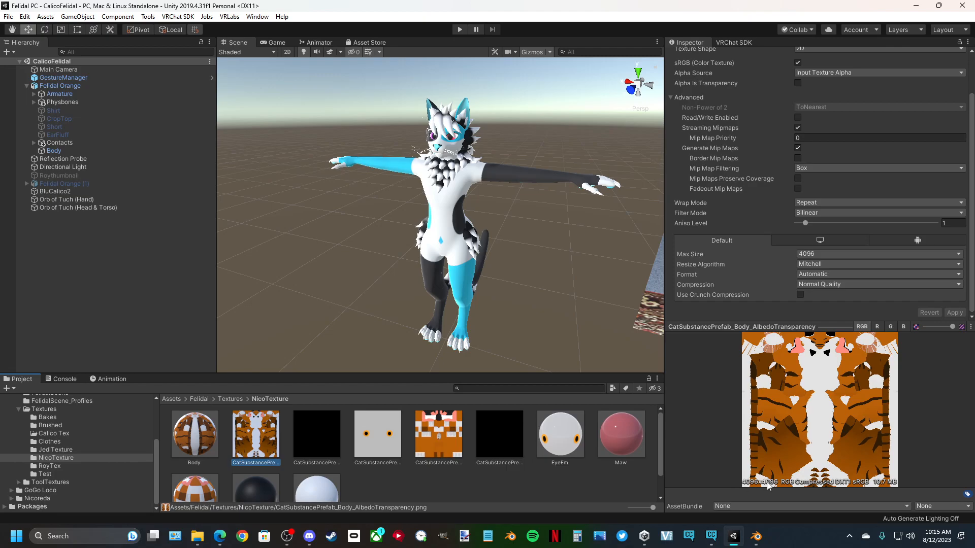
- Switch back to Blender and set the new image's width and height to 4096 px each
click(756, 538)
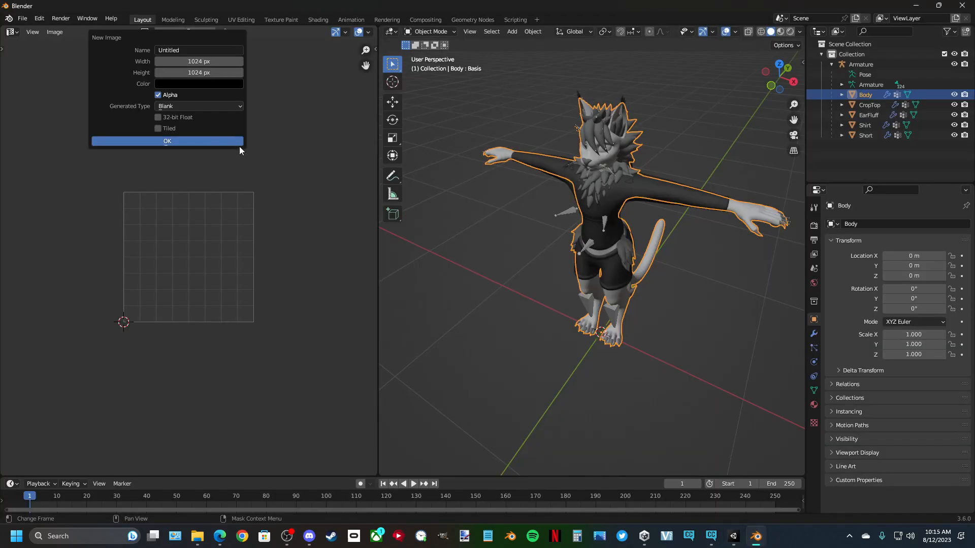
click(199, 62)
text(4096)
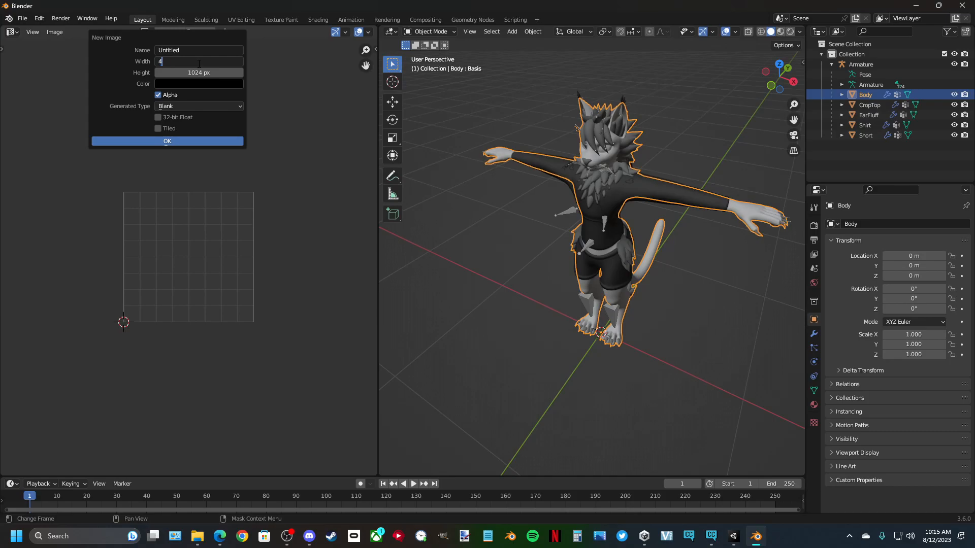
key(Return)
click(189, 73)
text(4096)
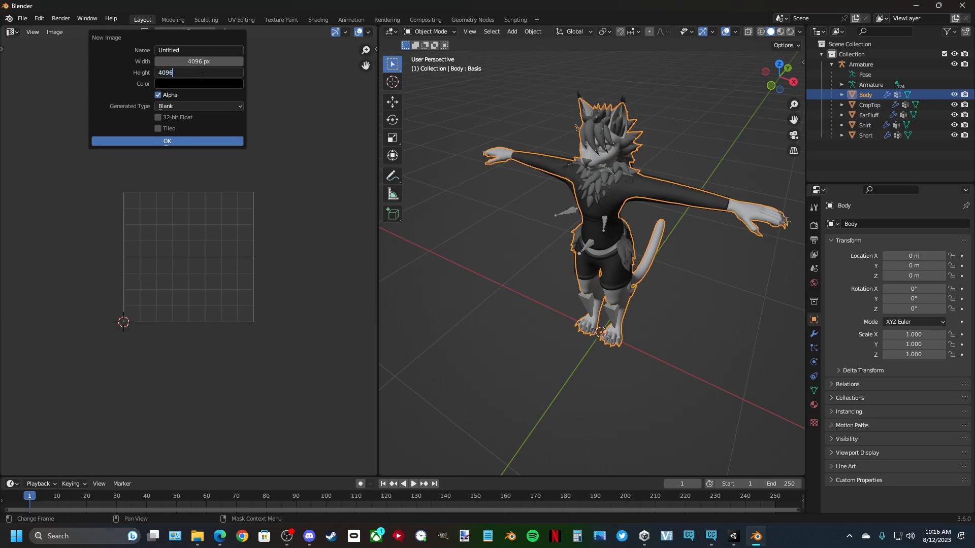
key(Return)
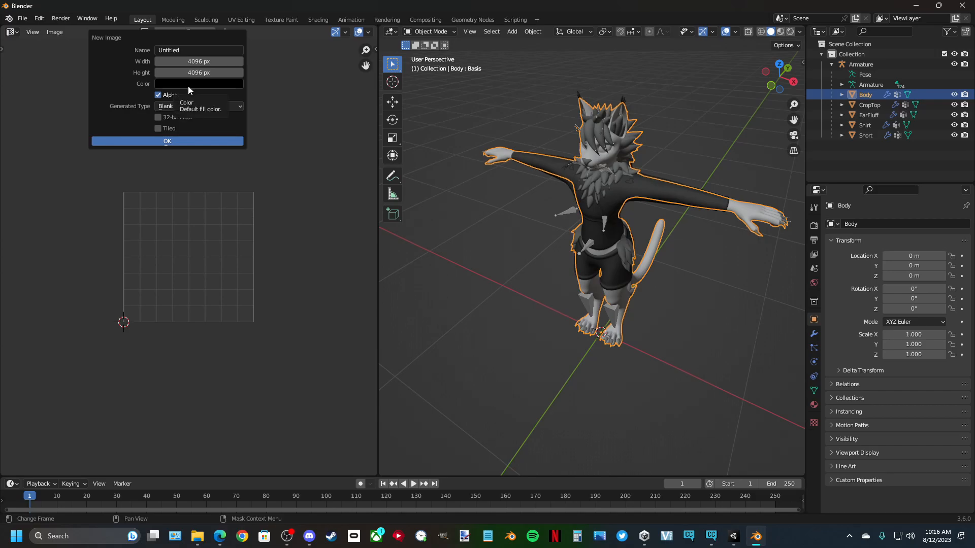
- Set the new image's fill colour to alpha 0 and create the blank transparent image in the UV Editor
click(188, 86)
click(210, 225)
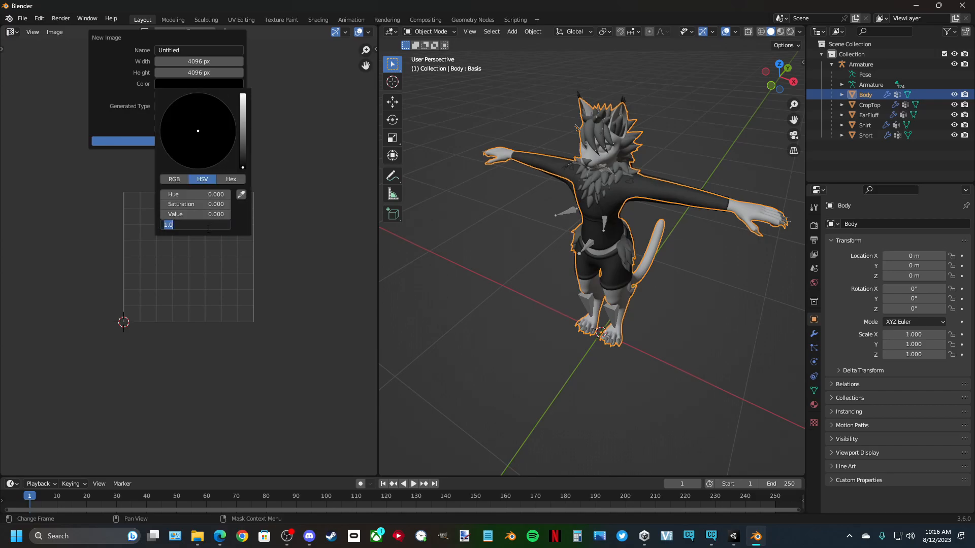
text(0)
key(Return)
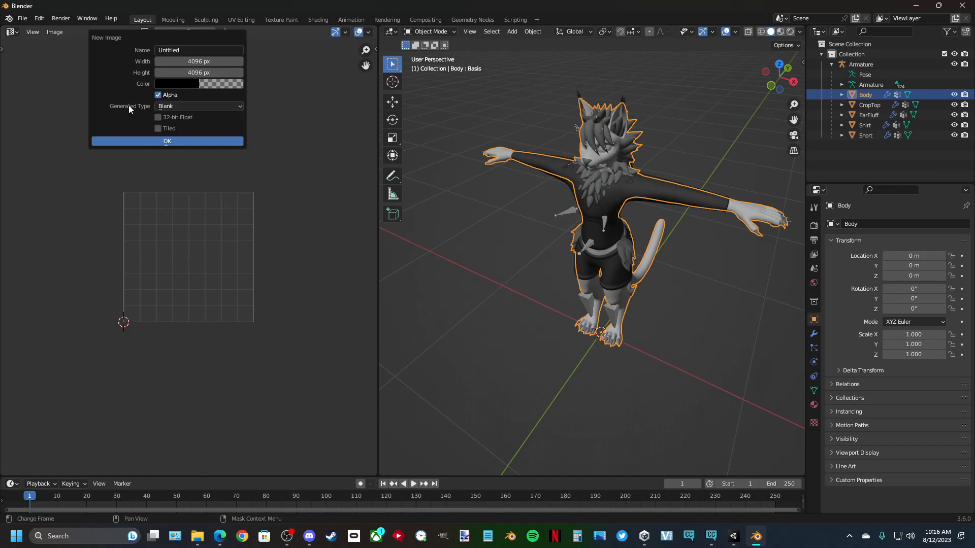
click(121, 141)
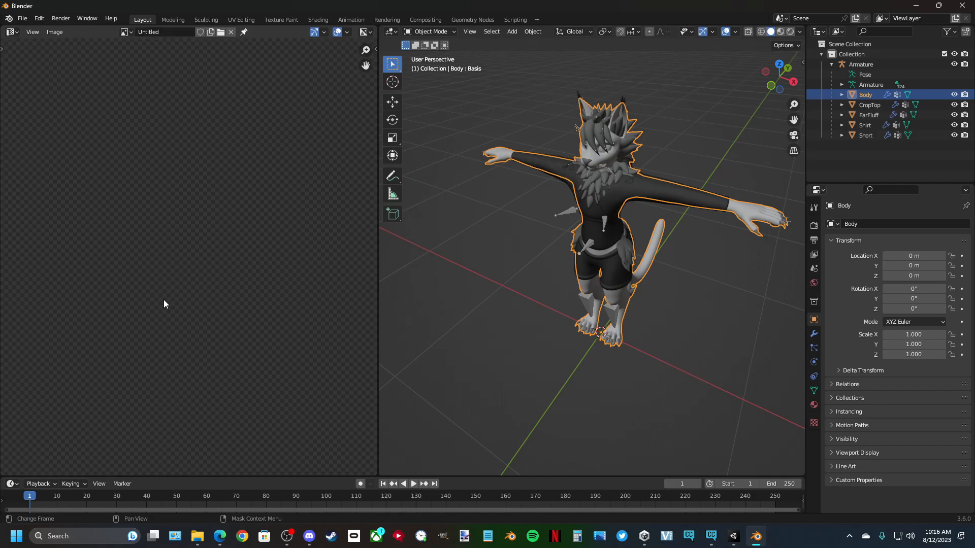
scroll(188, 272, down, 6)
scroll(188, 272, up, 3)
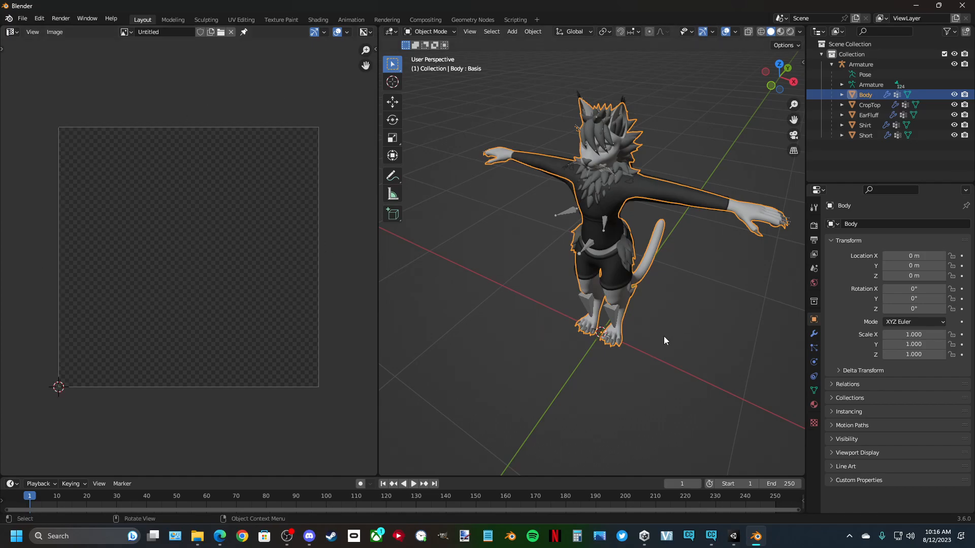
- Show the Body mesh's material properties and go through its Body, Misc and Eye material slots
click(814, 406)
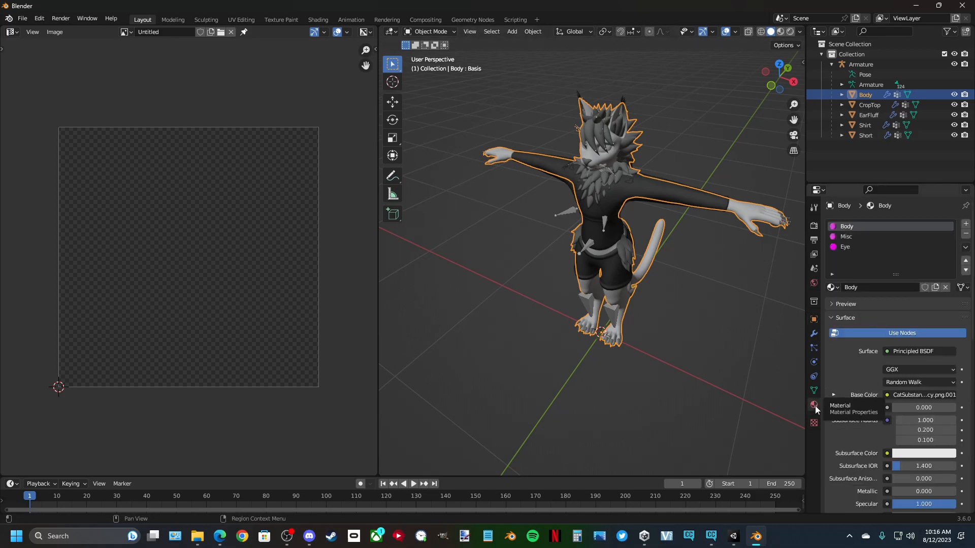
click(848, 237)
click(849, 246)
click(848, 229)
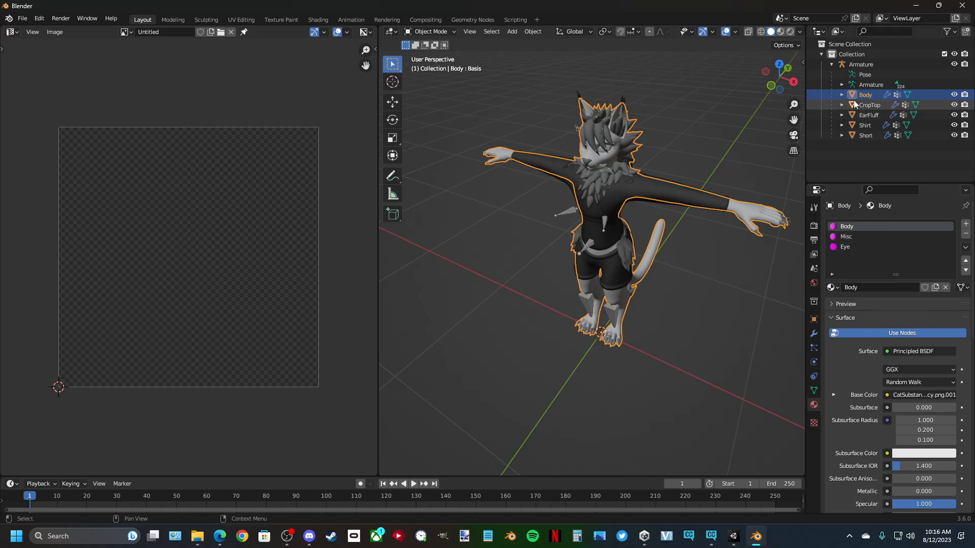
click(839, 236)
click(837, 248)
click(837, 228)
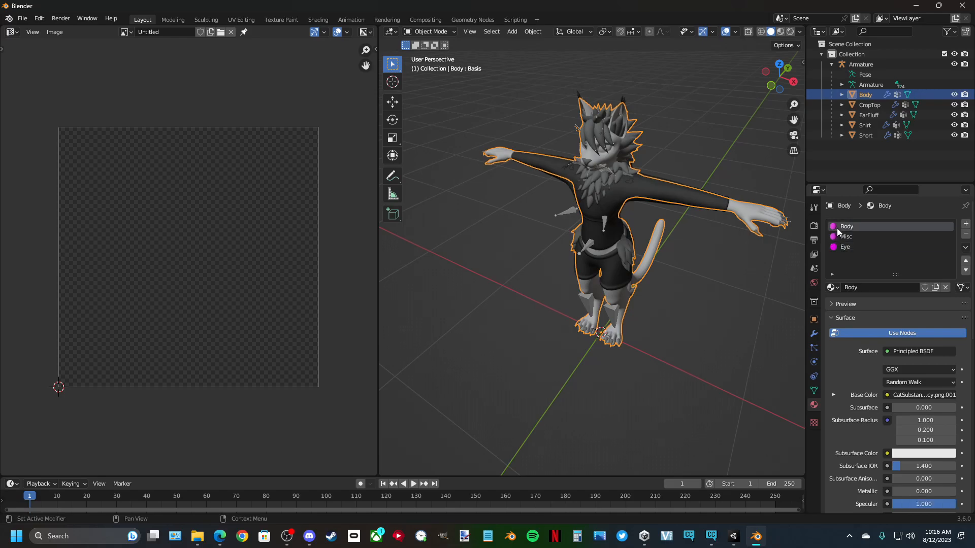
click(837, 238)
click(839, 248)
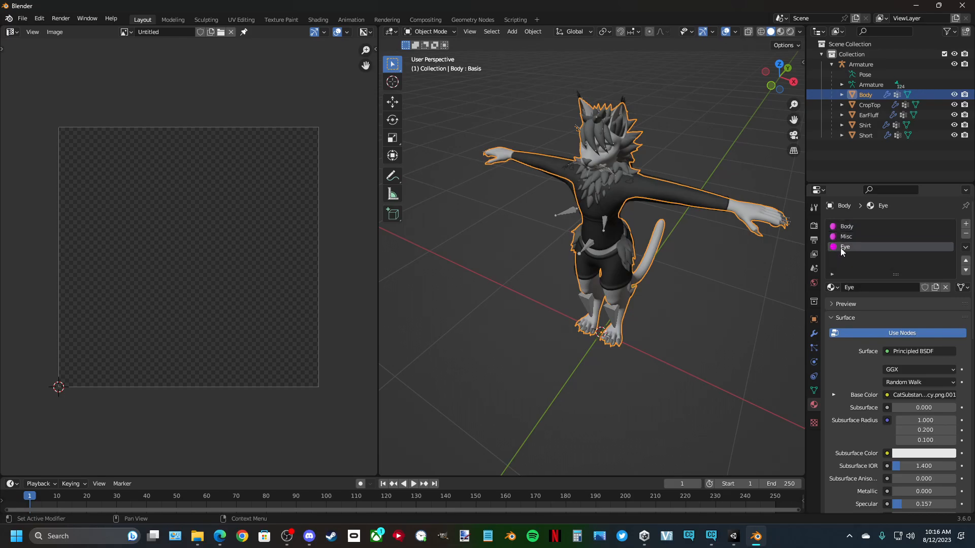
click(836, 228)
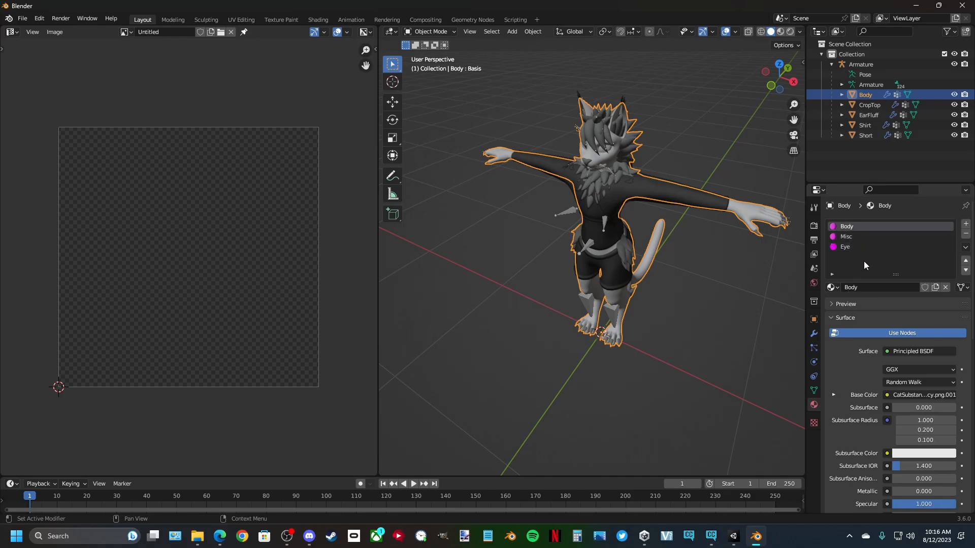
- Enter Edit Mode on the Body mesh, deselect everything and select only the geometry assigned to the Body material
click(431, 33)
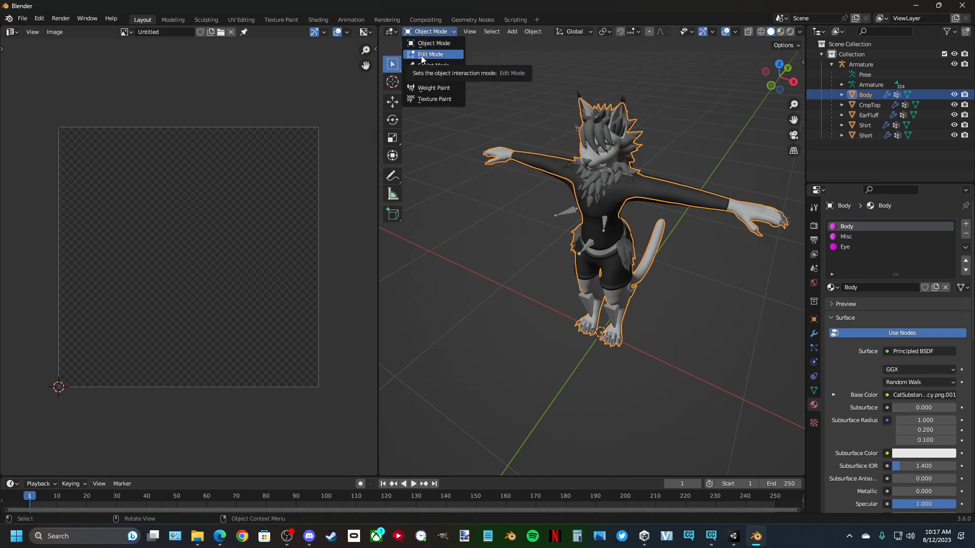
click(421, 56)
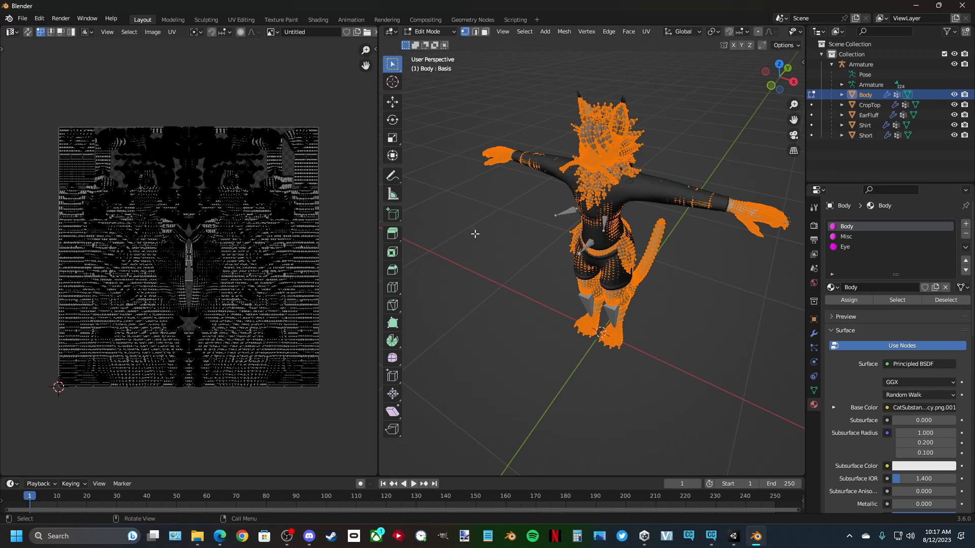
key(alt+a)
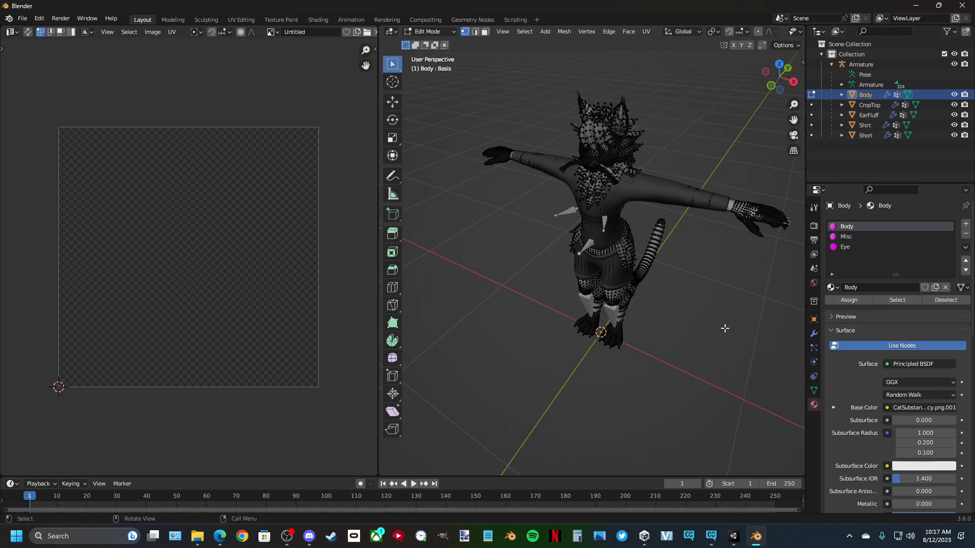
click(844, 247)
click(846, 227)
click(894, 300)
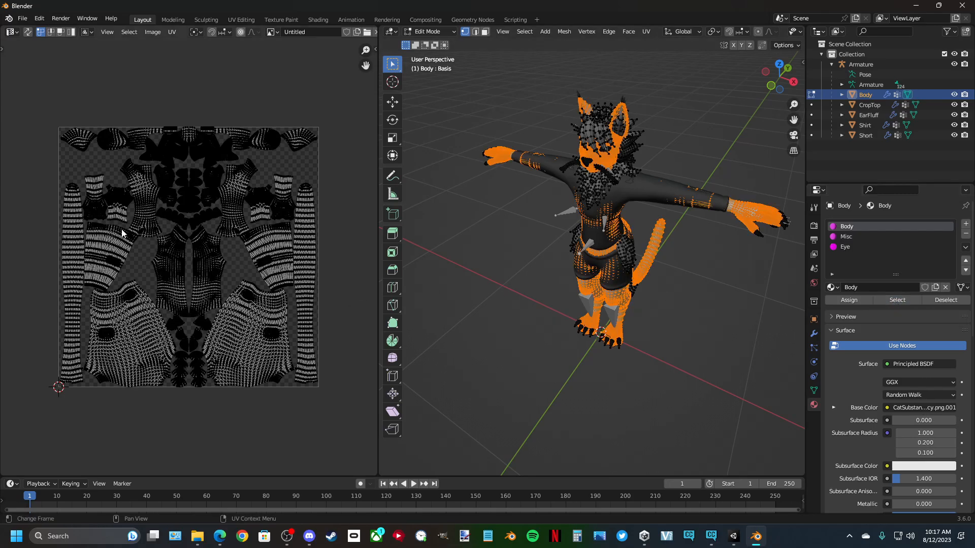
- Start exporting the UV layout of the selected Body geometry and choose the Desktop folder as destination
scroll(148, 275, up, 1)
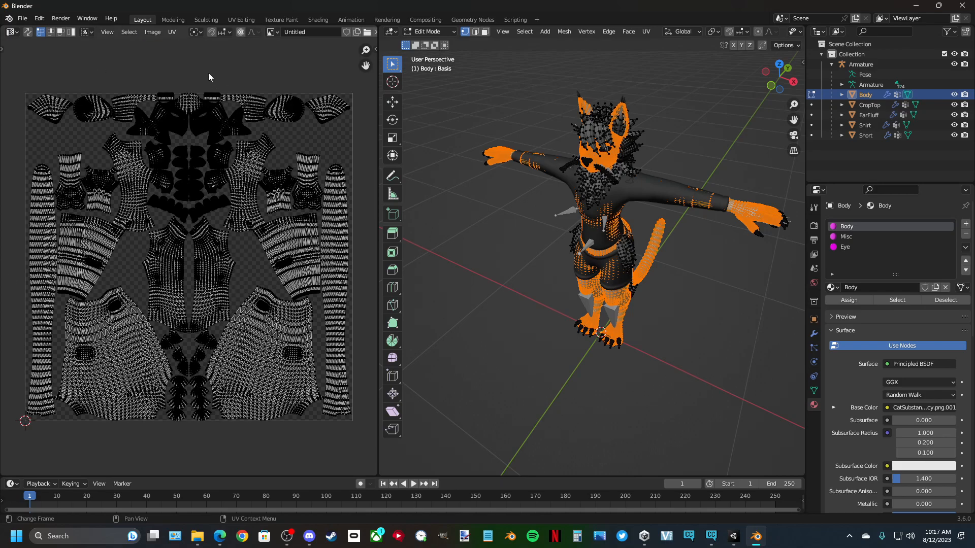
click(172, 32)
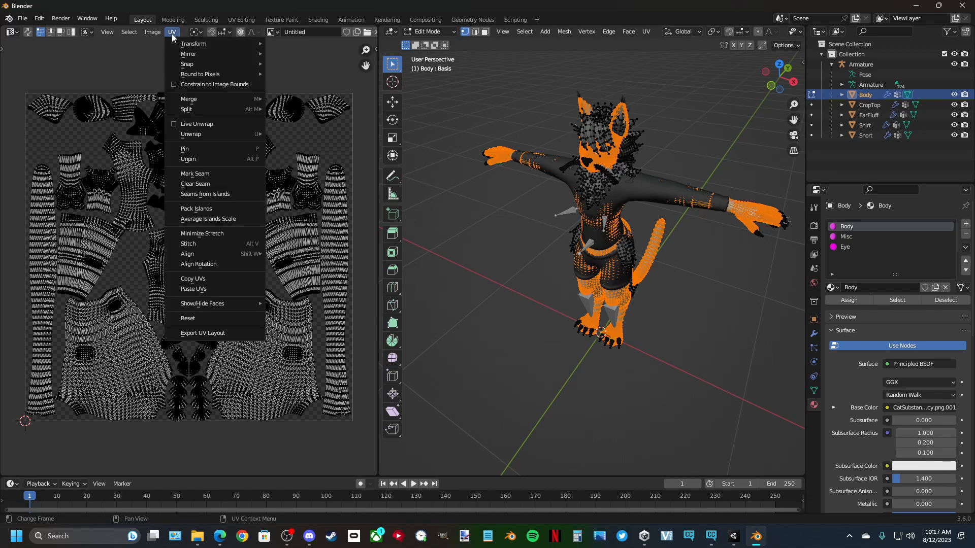
click(201, 334)
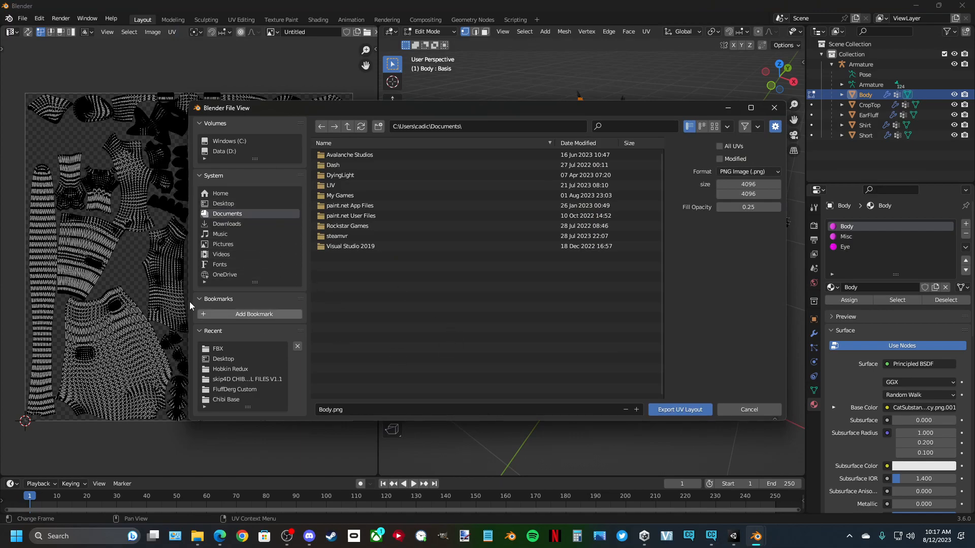
click(213, 204)
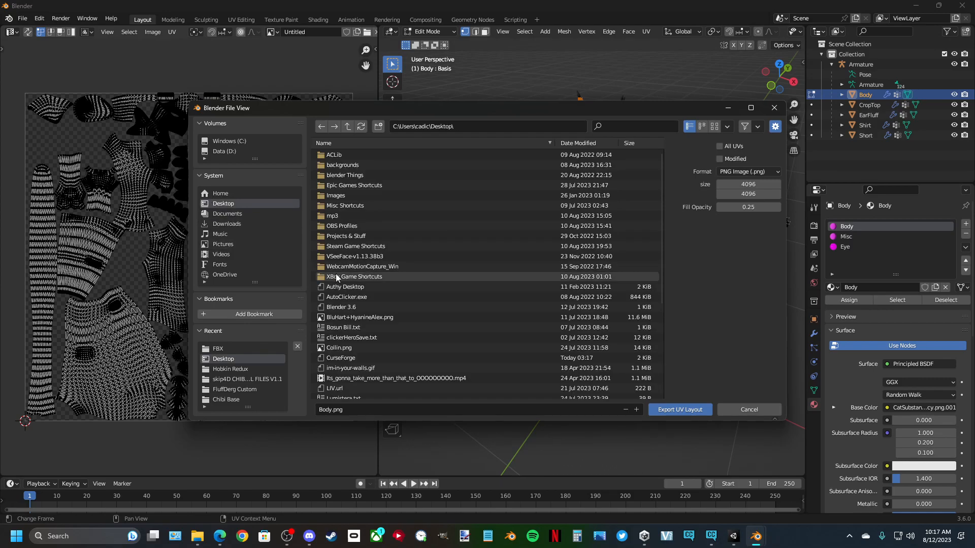
scroll(423, 304, down, 5)
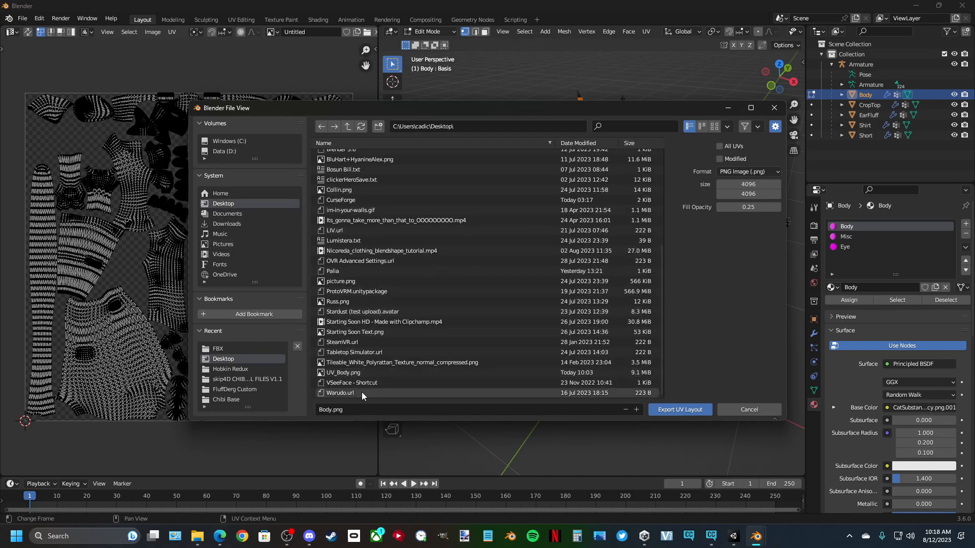
scroll(356, 362, up, 3)
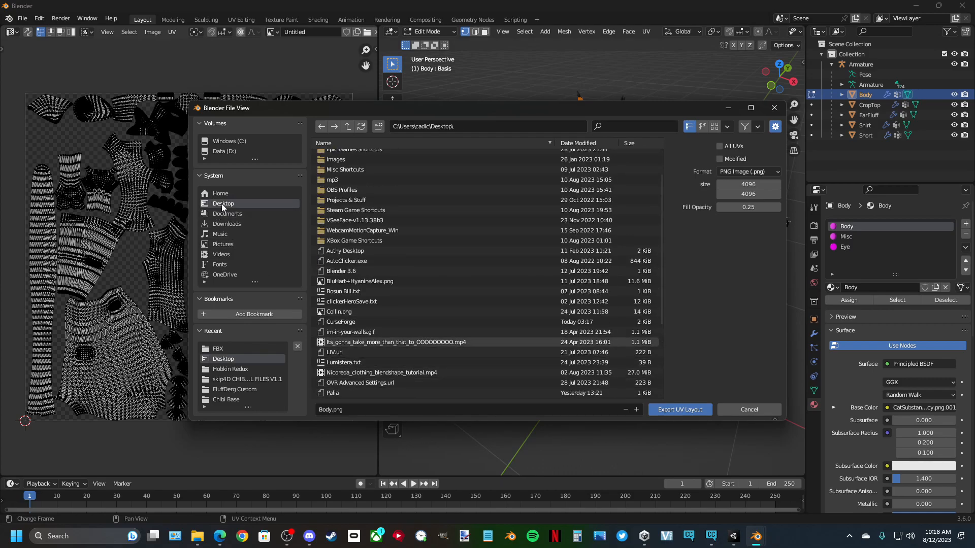
- Name the UV layout file UV_Body.png, look for the existing file of that name and cancel the export
click(321, 410)
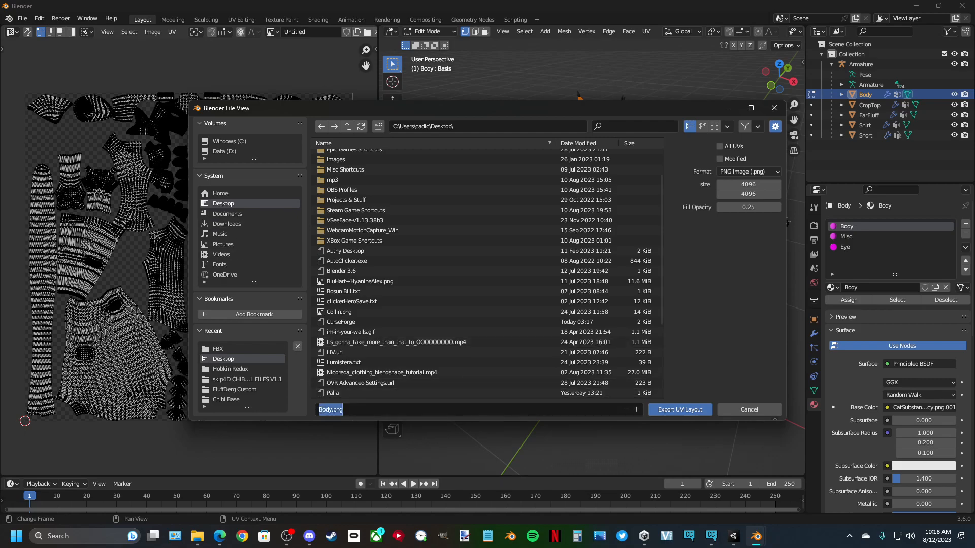
key(Home)
text(UV_)
key(Right)
key(Right)
key(Right)
key(Right)
key(Return)
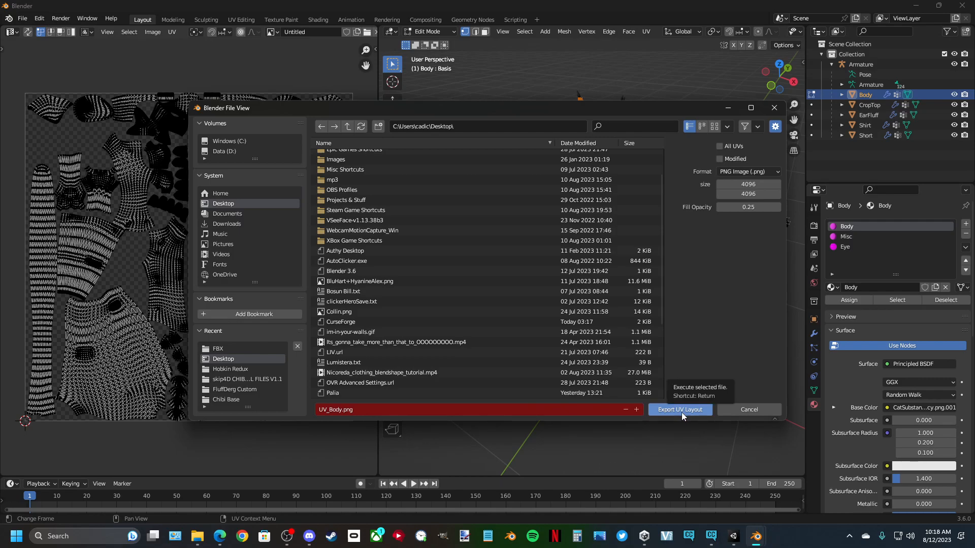
scroll(390, 299, down, 5)
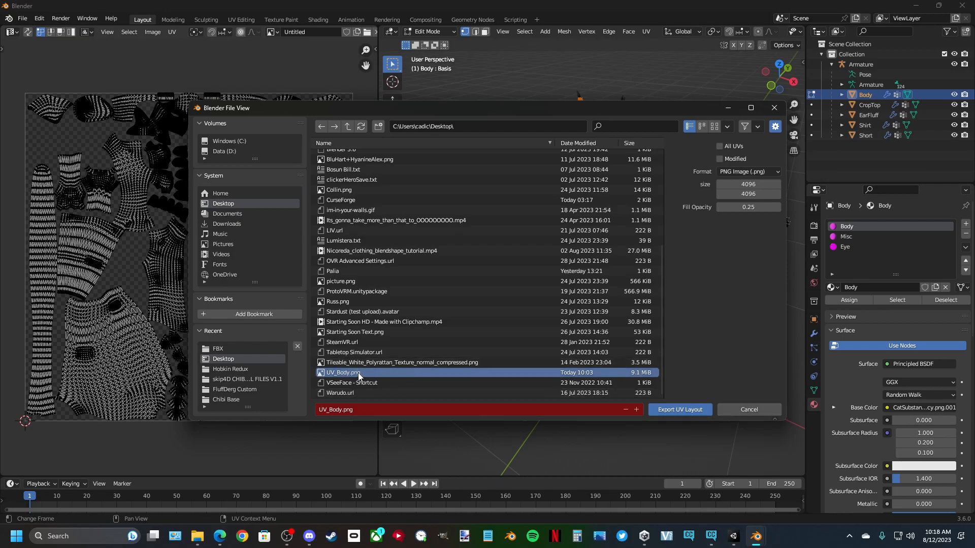
click(749, 411)
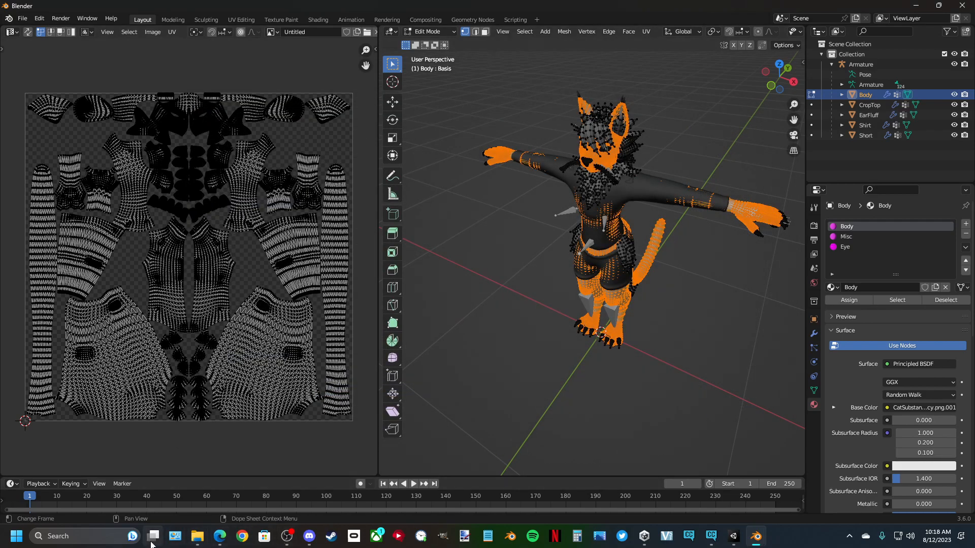
- Clear the geometry selection on the mesh and make the Misc material slot active
mouse_move(153, 537)
click(839, 160)
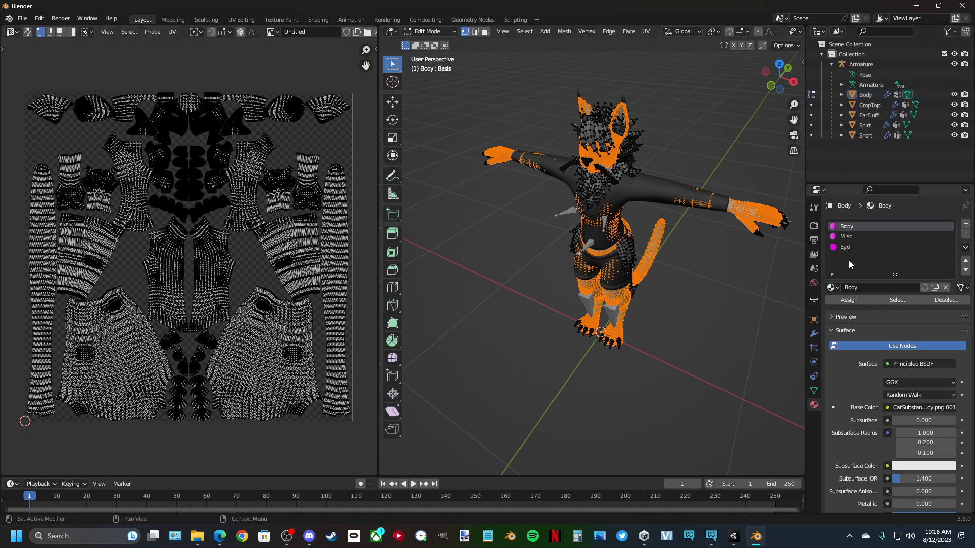
click(478, 215)
click(863, 237)
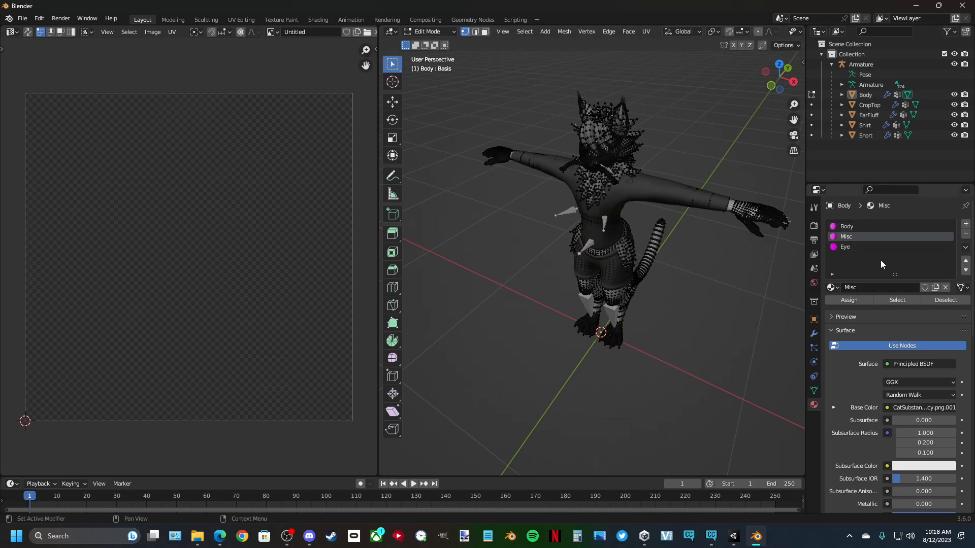
- Switch to Unity and compare the resolutions of the Body, Misc and Eye AlbedoTransparency textures in the NicoTexture folder
click(731, 536)
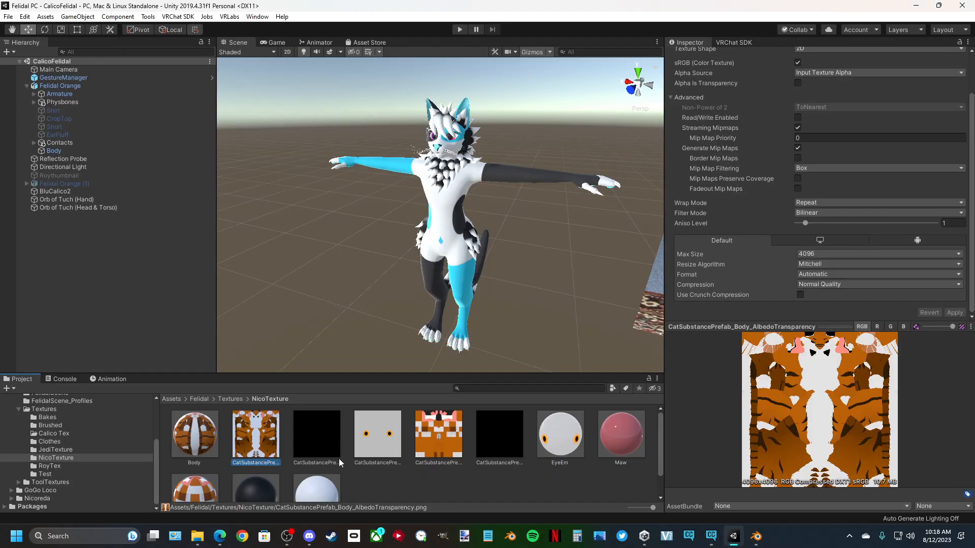
click(429, 435)
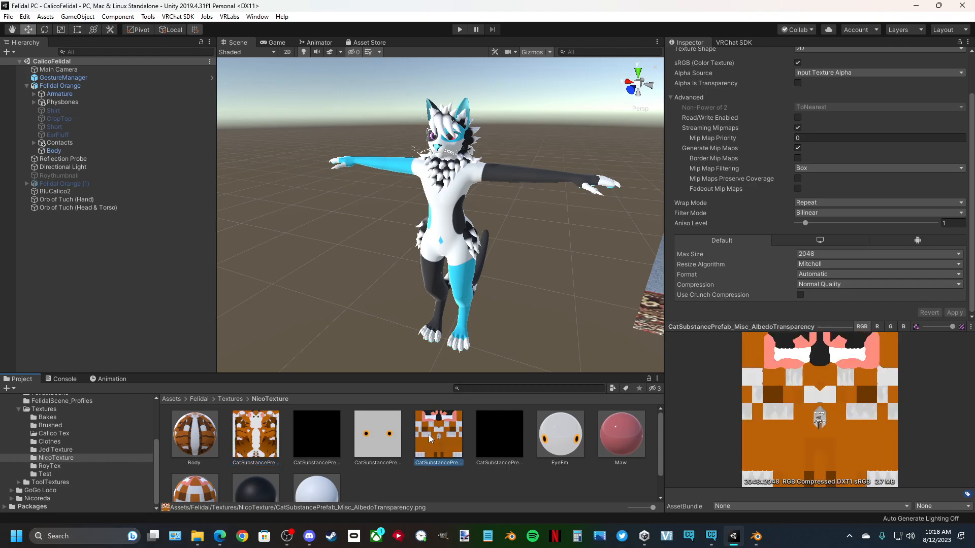
click(262, 440)
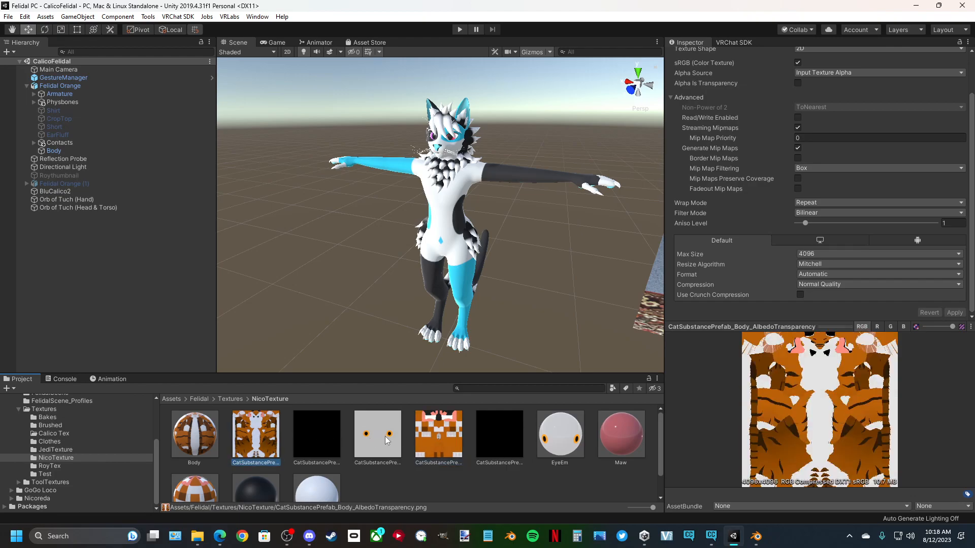
click(443, 440)
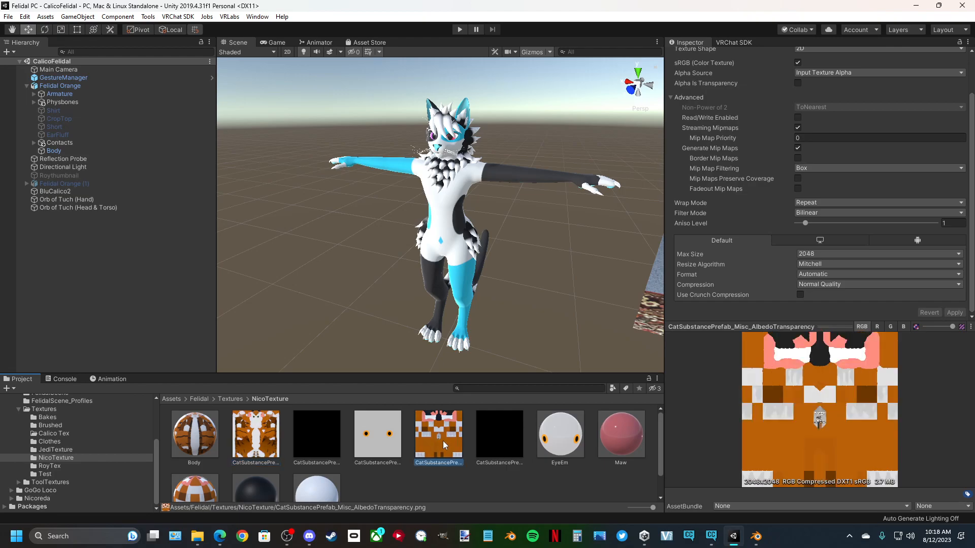
click(237, 439)
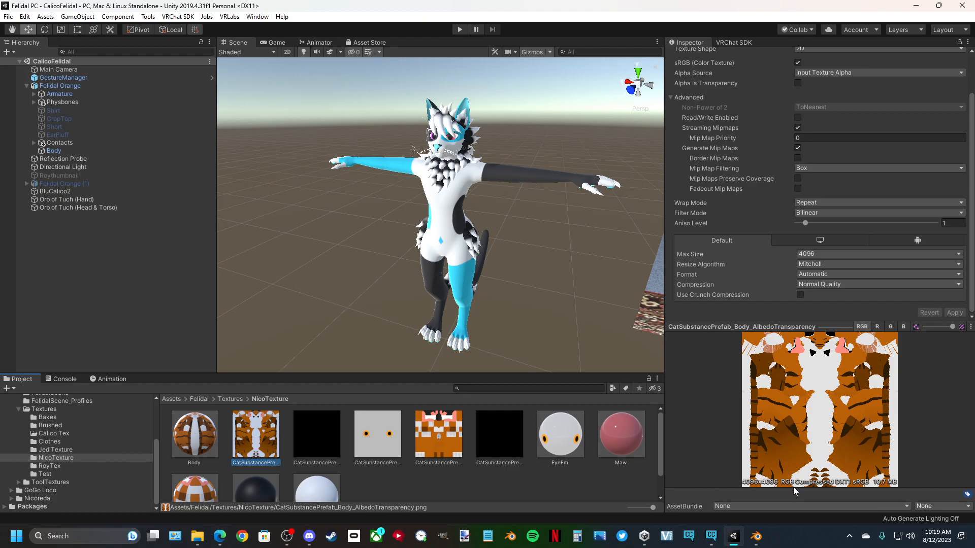
click(416, 433)
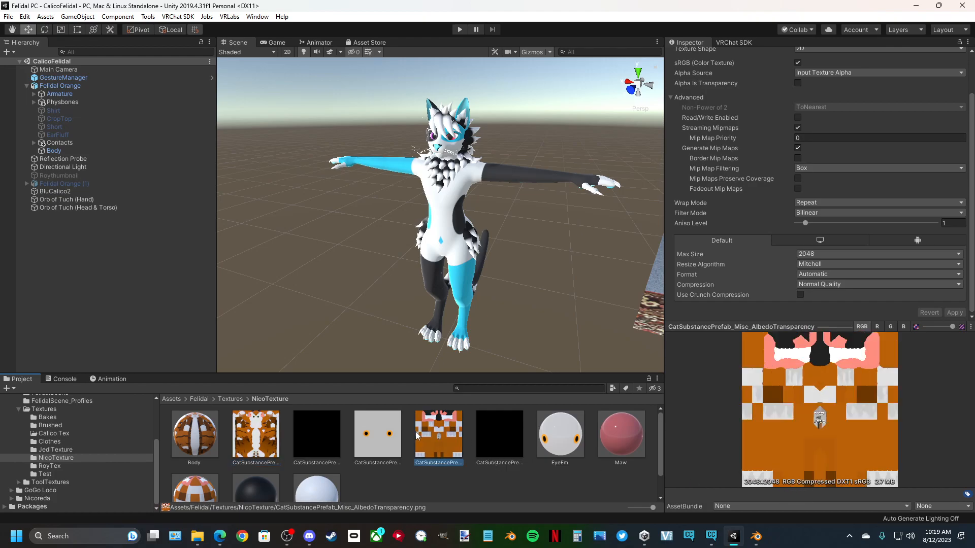
click(370, 434)
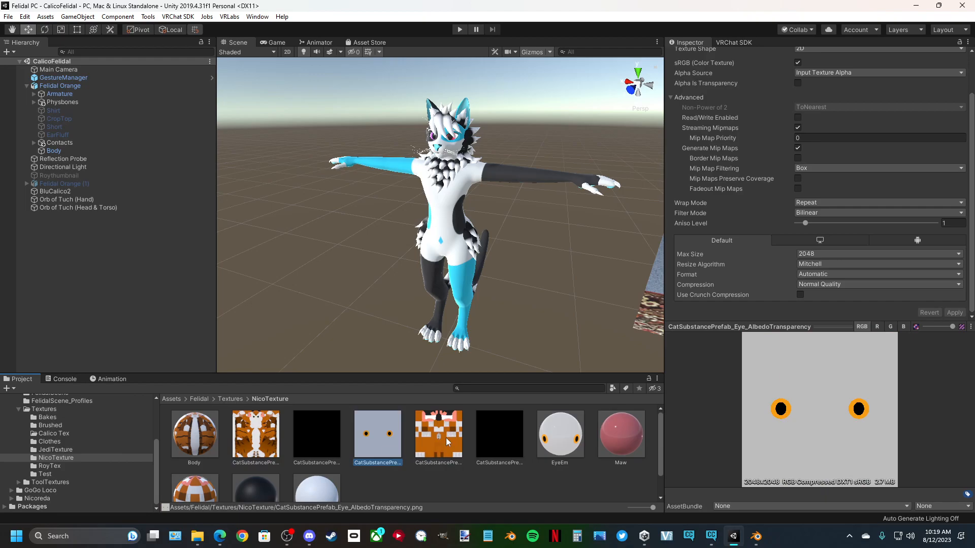
click(446, 438)
click(392, 445)
click(452, 434)
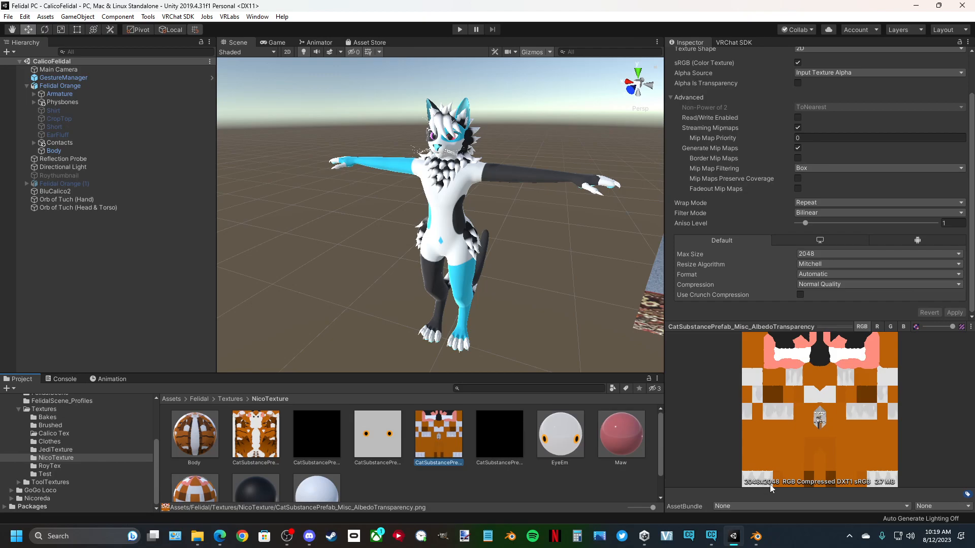
- Switch to Blender and create a new blank 2048 × 2048 px image with alpha in the UV editor
click(761, 539)
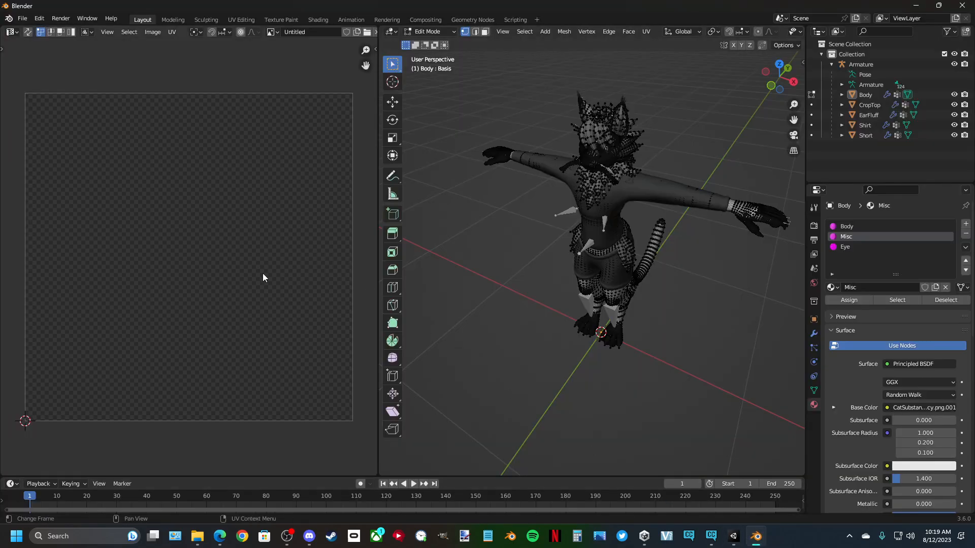
scroll(174, 32, down, 5)
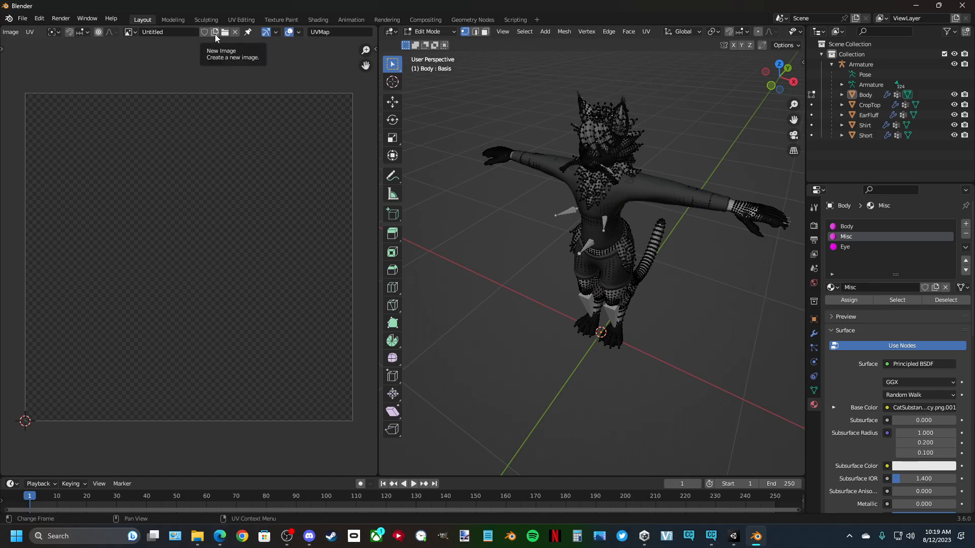
scroll(215, 36, down, 3)
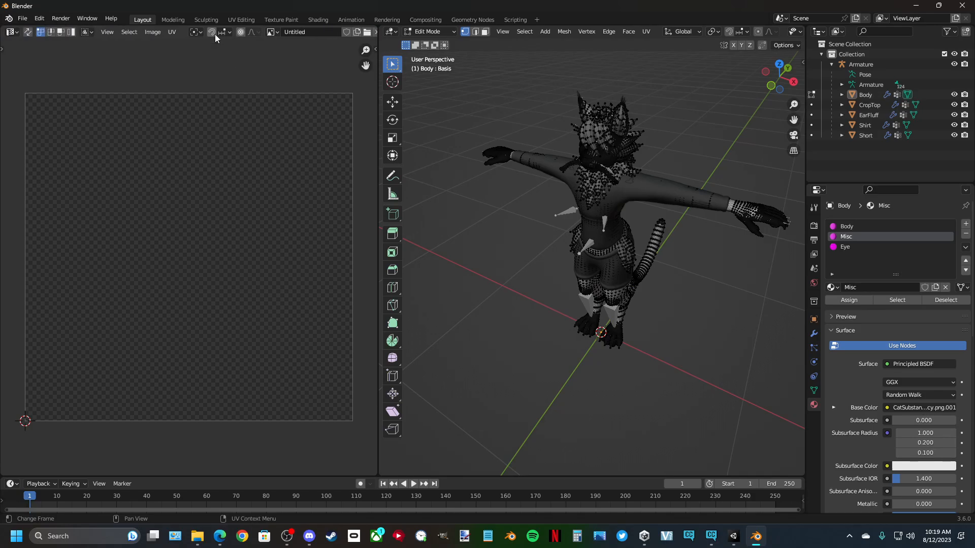
scroll(215, 35, up, 8)
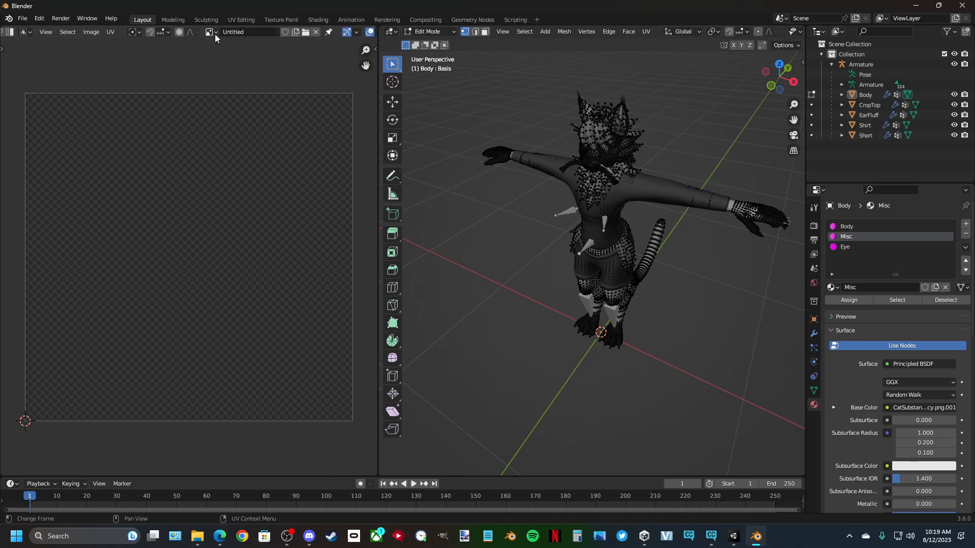
scroll(215, 35, down, 2)
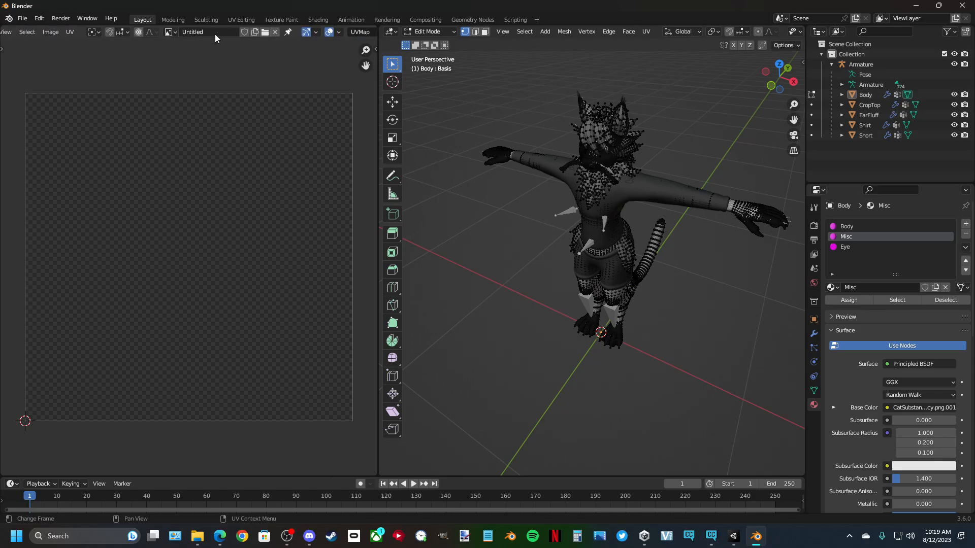
click(255, 32)
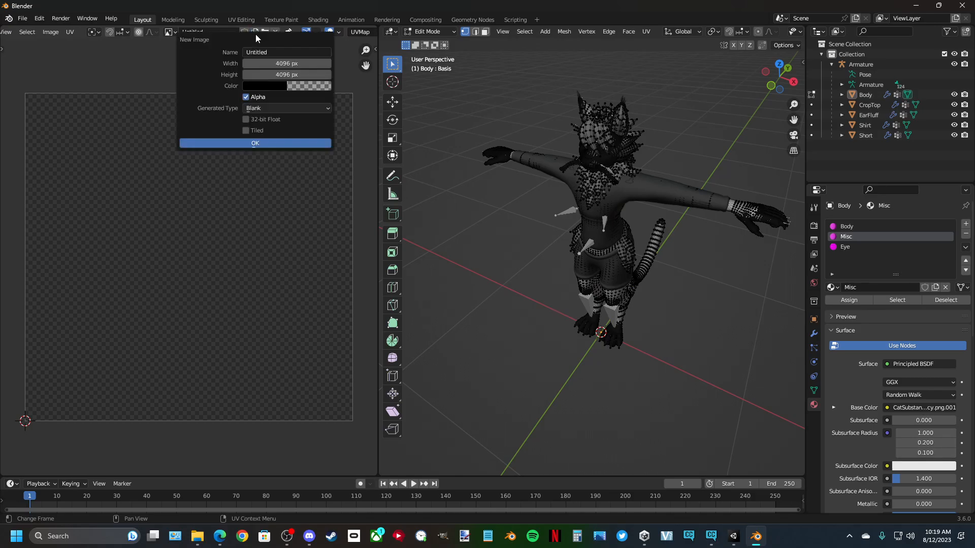
click(278, 64)
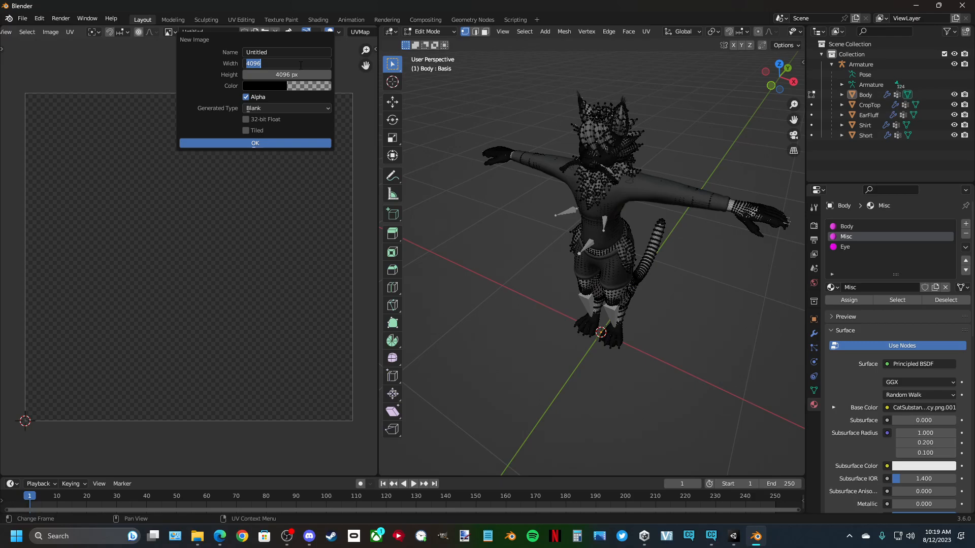
text(2048)
click(294, 75)
text(208)
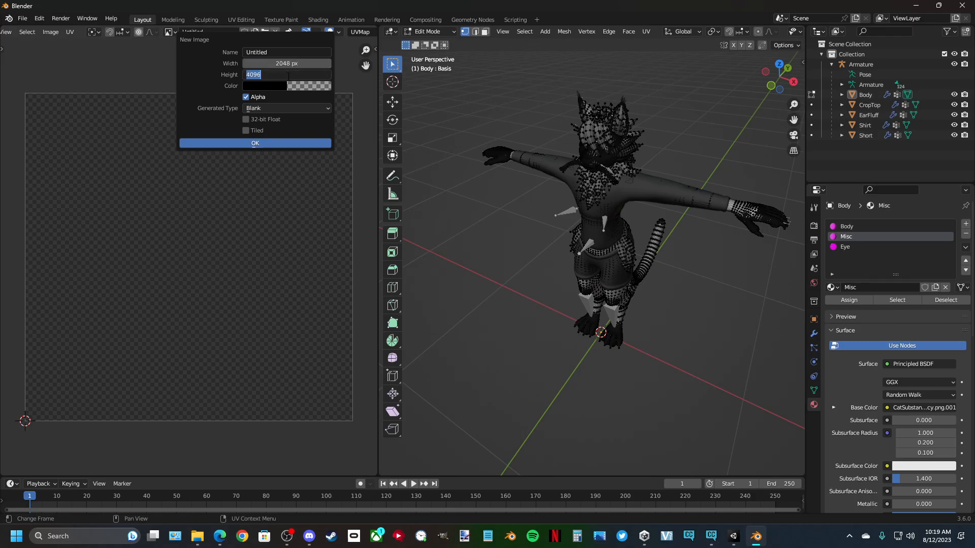
key(BackSpace)
text(48)
click(222, 146)
click(222, 145)
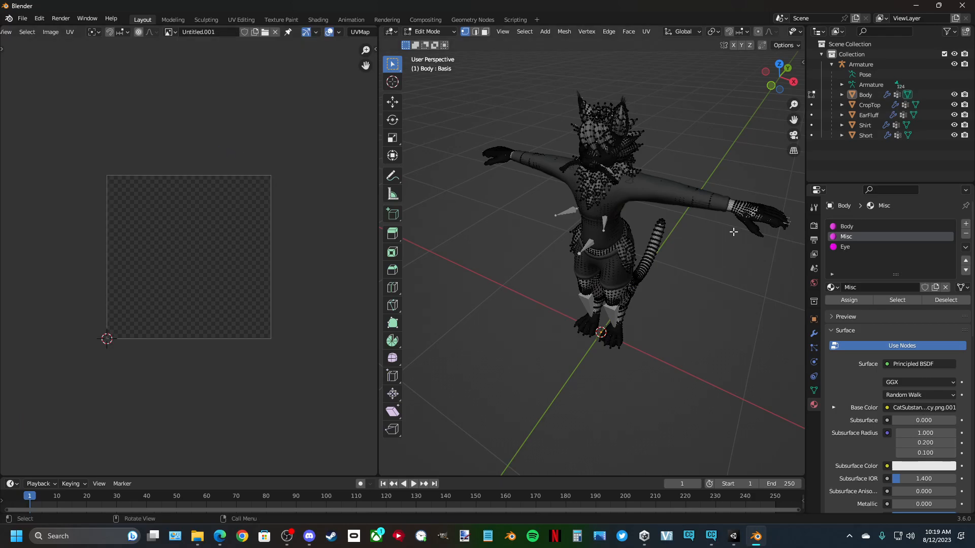
- Select all geometry assigned to the Misc material, inspect its UV layout over the blank image, and clear the selection
click(897, 300)
scroll(170, 227, up, 4)
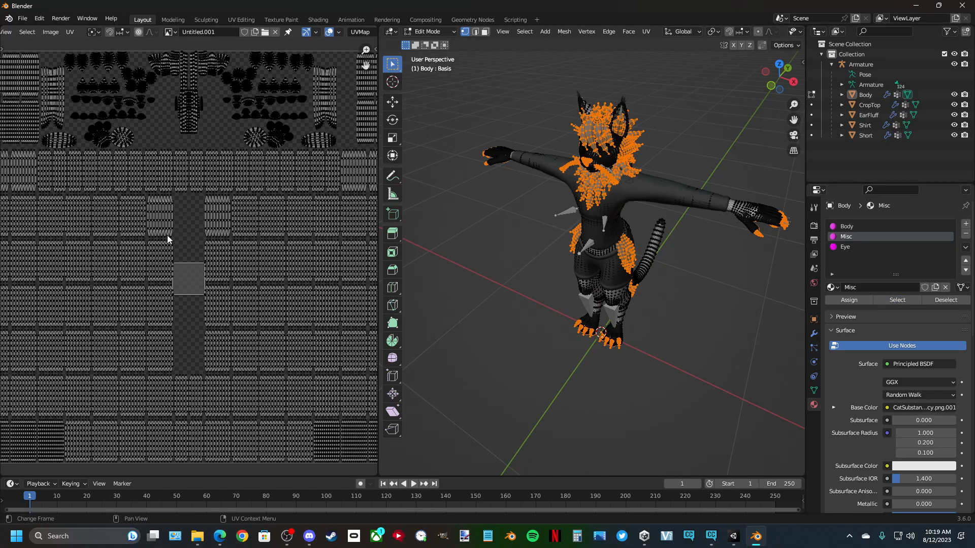
scroll(166, 236, down, 1)
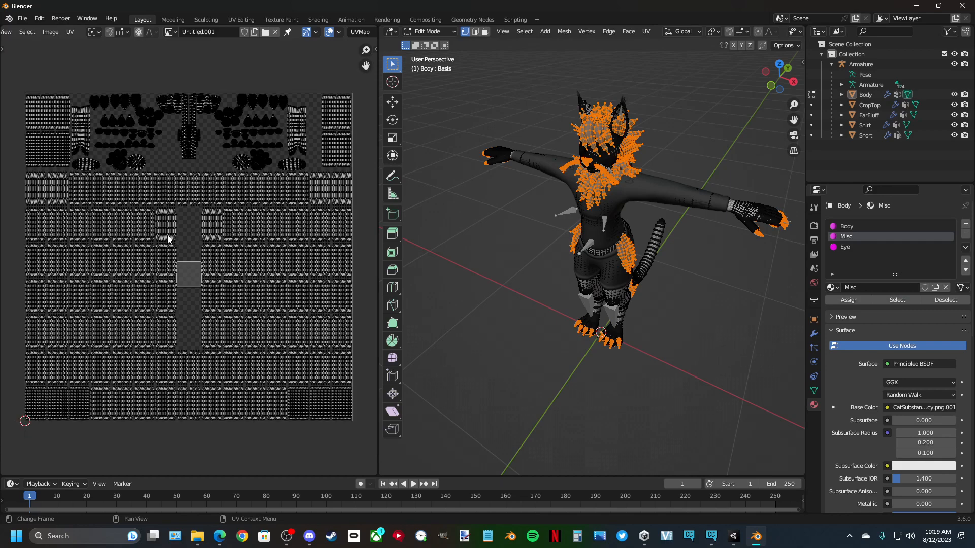
scroll(147, 35, up, 3)
click(151, 32)
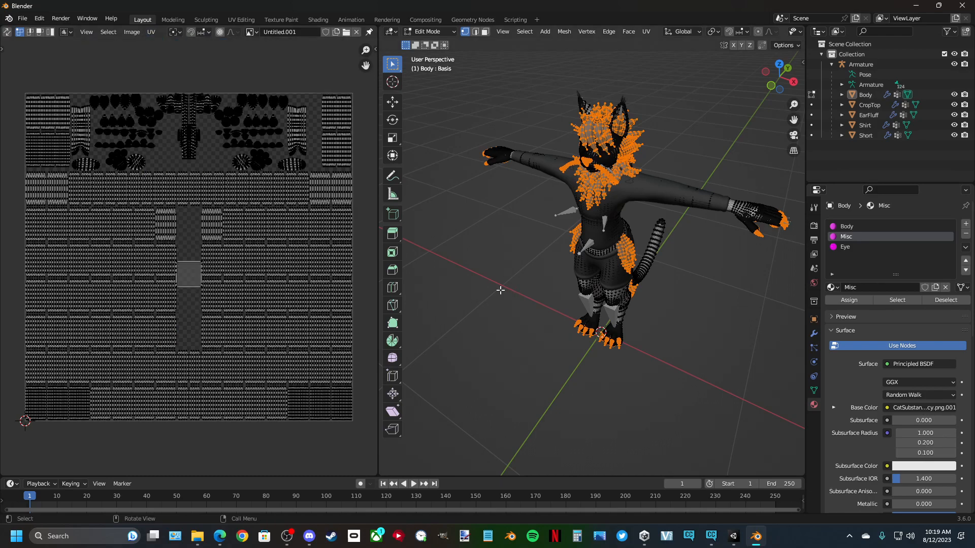
click(520, 274)
- Make the Eye material slot active, select its geometry to view the eye UV layout, and deselect it again
click(864, 246)
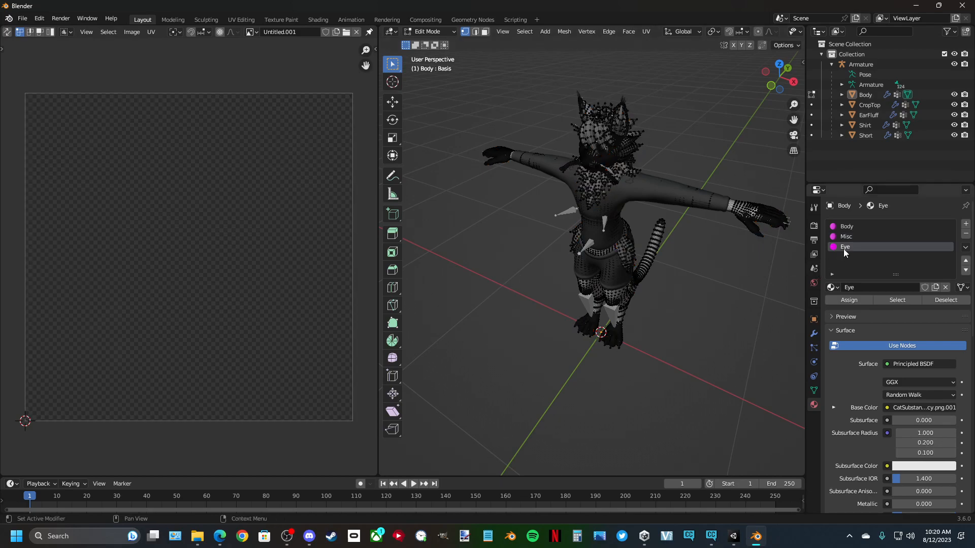
click(909, 301)
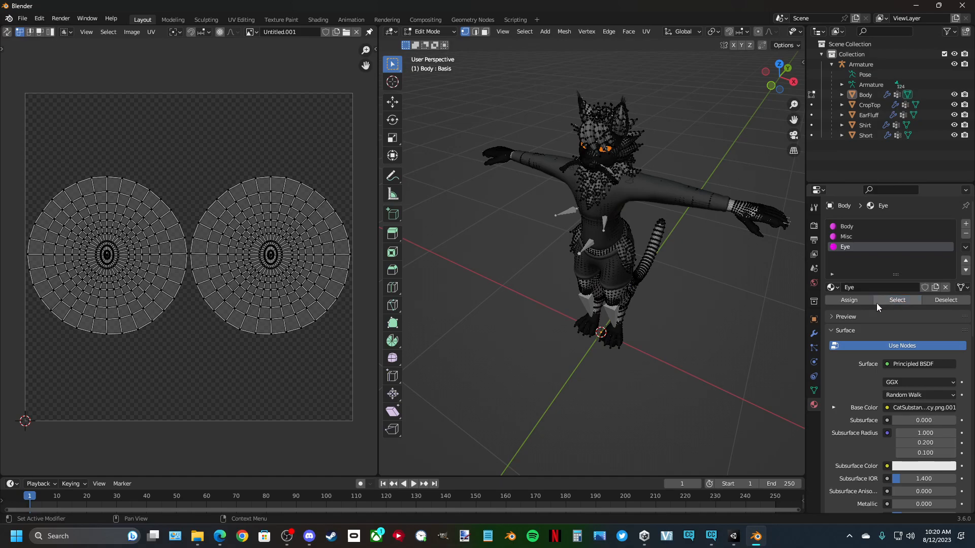
click(948, 302)
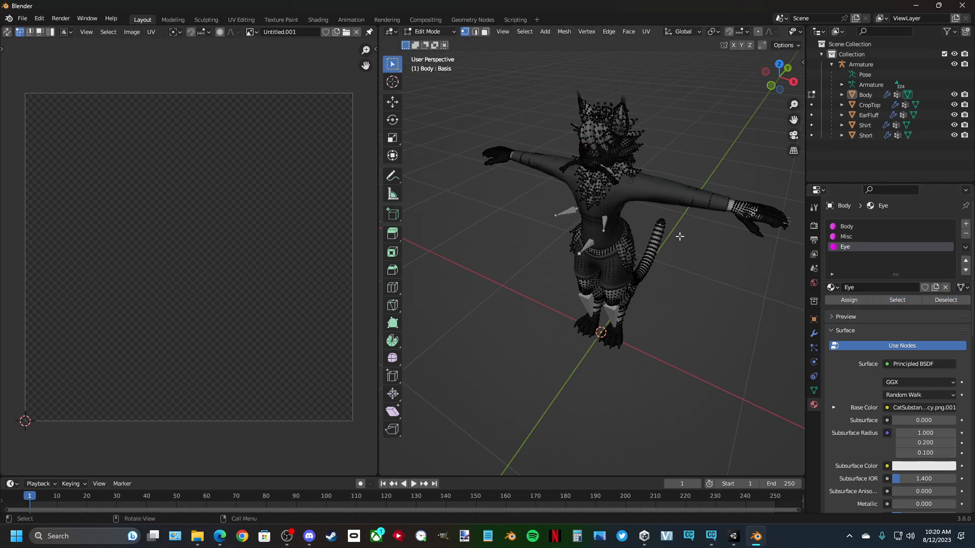
- Switch the Body mesh from Edit Mode to Object Mode
click(428, 31)
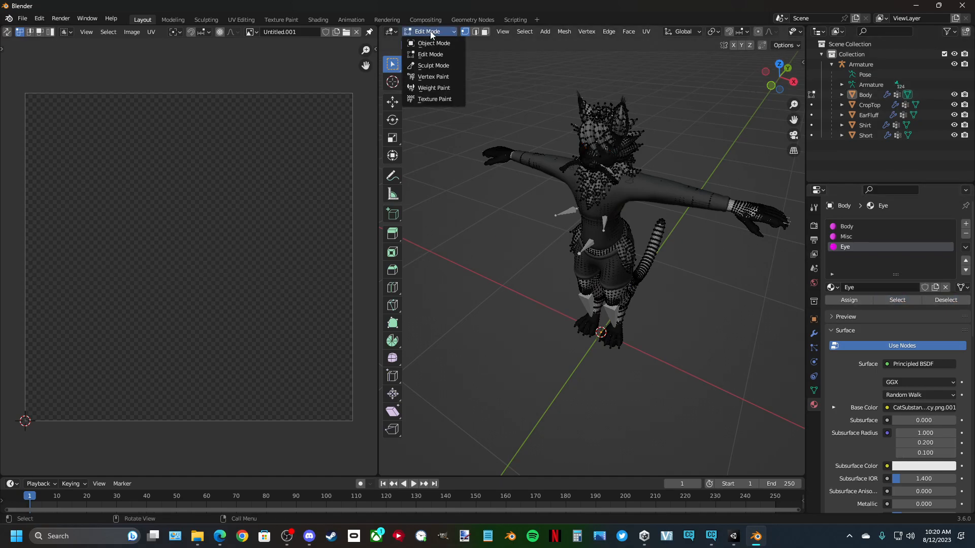
click(430, 42)
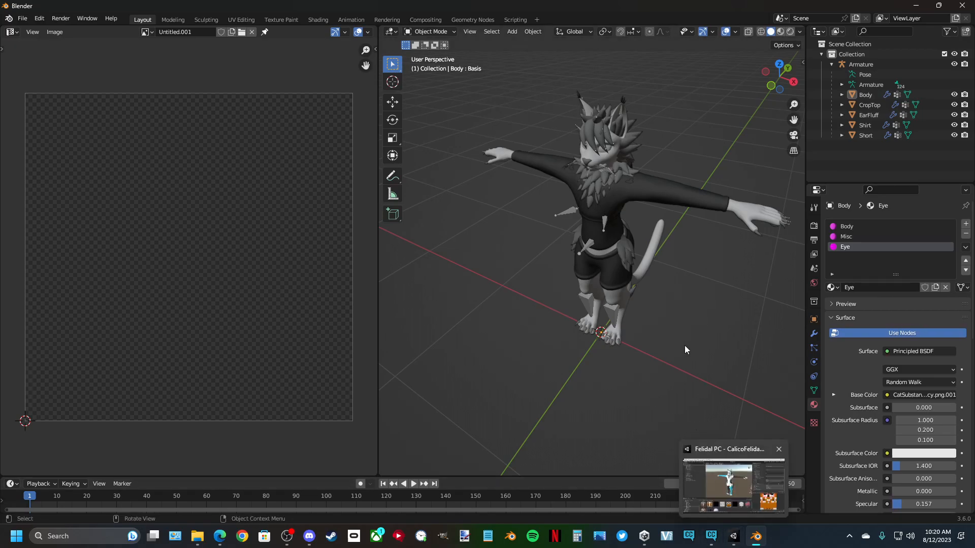
scroll(537, 303, up, 3)
middle_drag(660, 183, 597, 254)
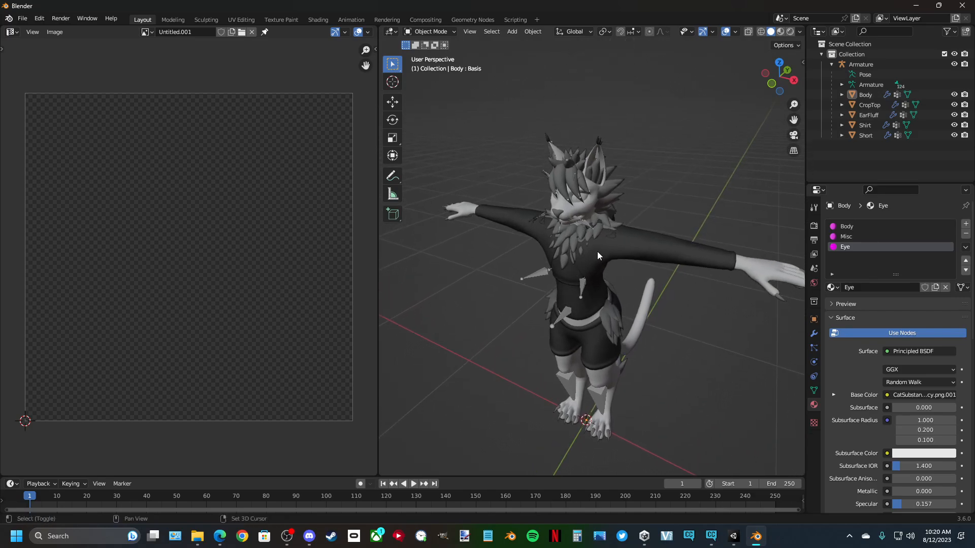
- Select the CropTop, EarFluff, Shirt and Short objects together in the outliner and clear the selection
click(850, 105)
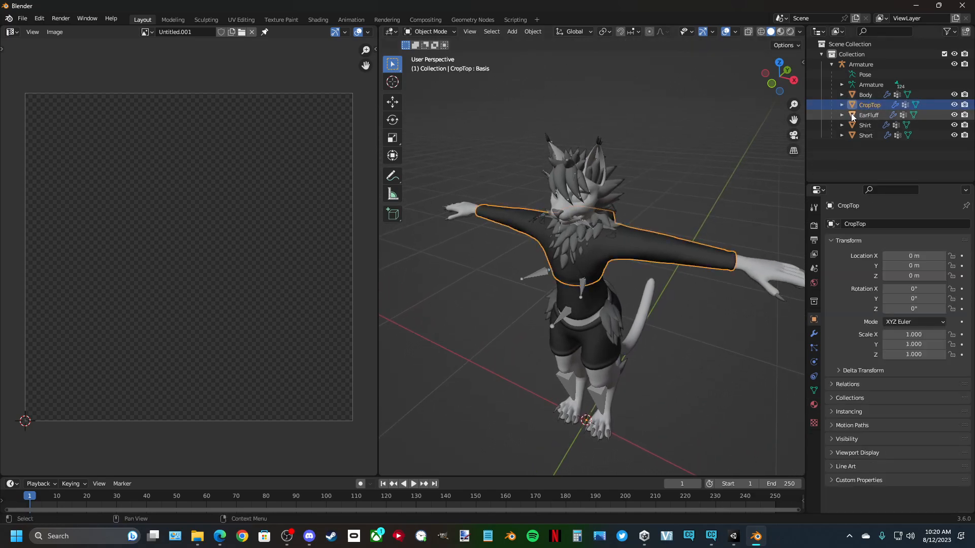
mouse_move(644, 294)
middle_down()
mouse_move(639, 263)
mouse_move(644, 283)
middle_up()
shift+click(854, 115)
shift+click(855, 125)
shift+click(856, 136)
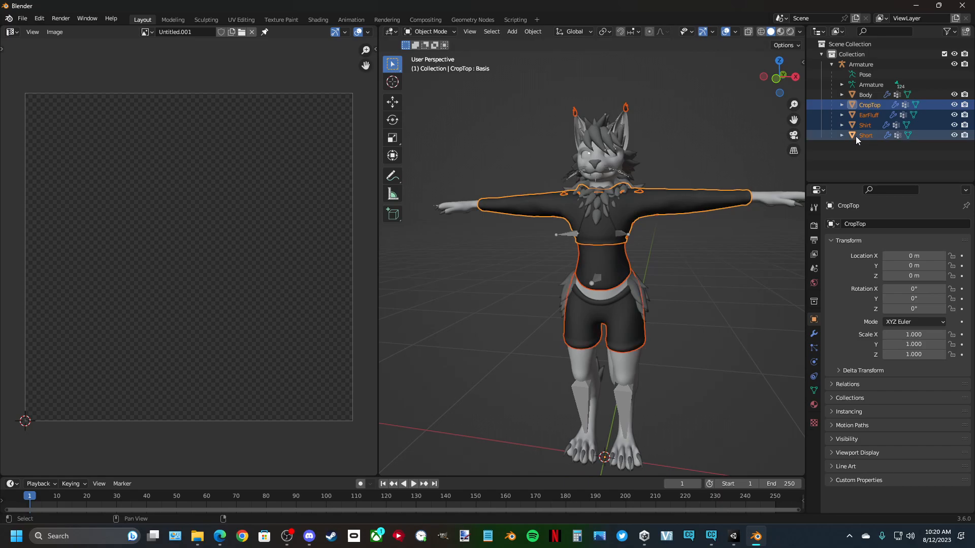
click(715, 369)
- Switch to Unity, open the Clothes texture folder and enable the avatar's Shirt, CropTop, Short and EarFluff objects
click(733, 537)
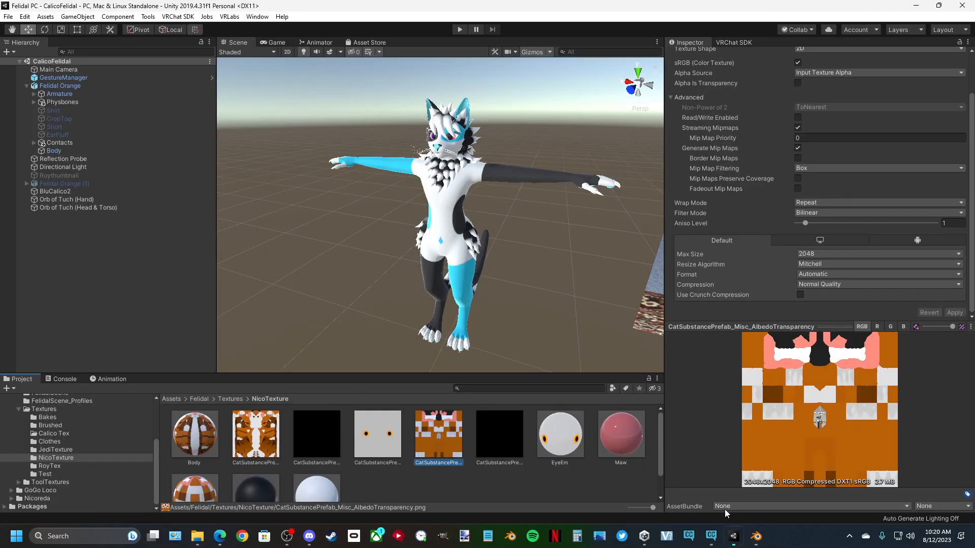
click(48, 442)
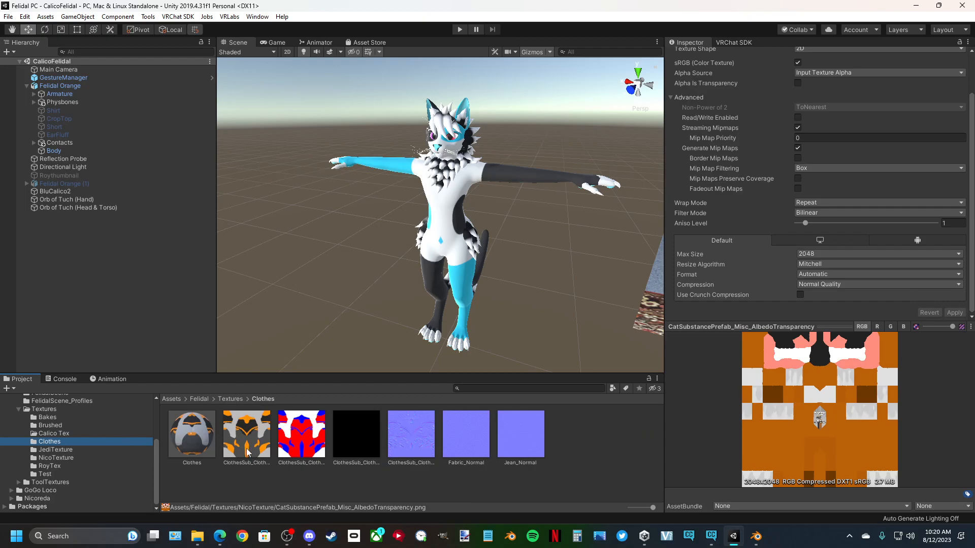
click(51, 111)
shift+click(57, 134)
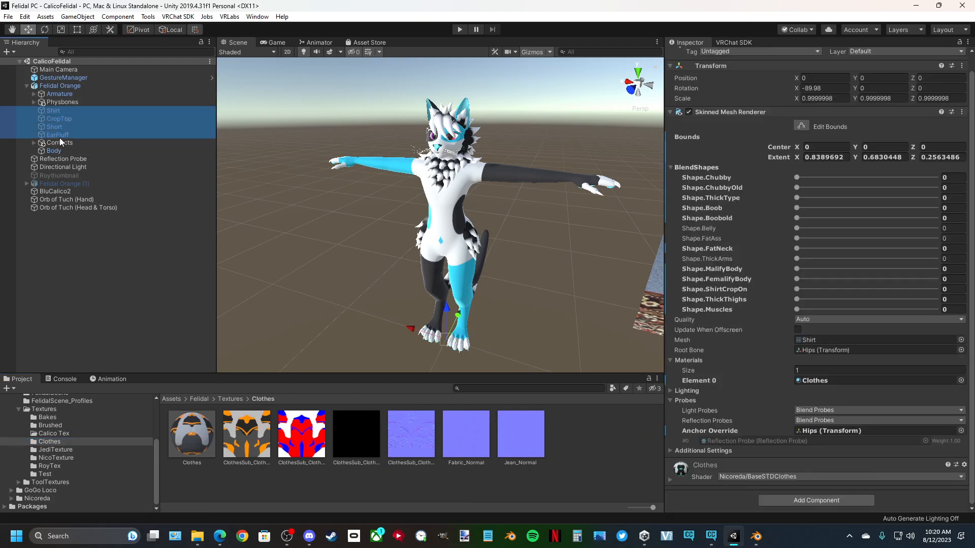
click(687, 65)
click(691, 56)
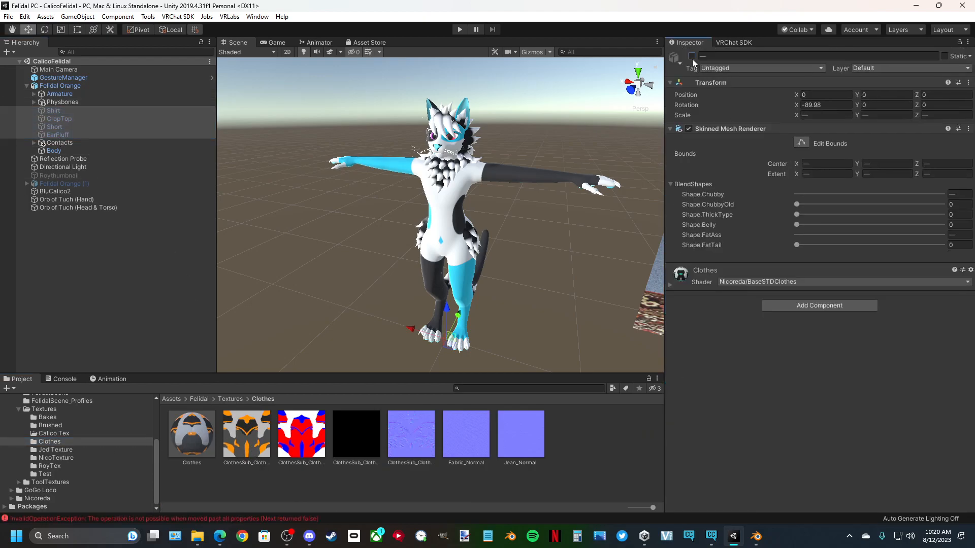
click(306, 230)
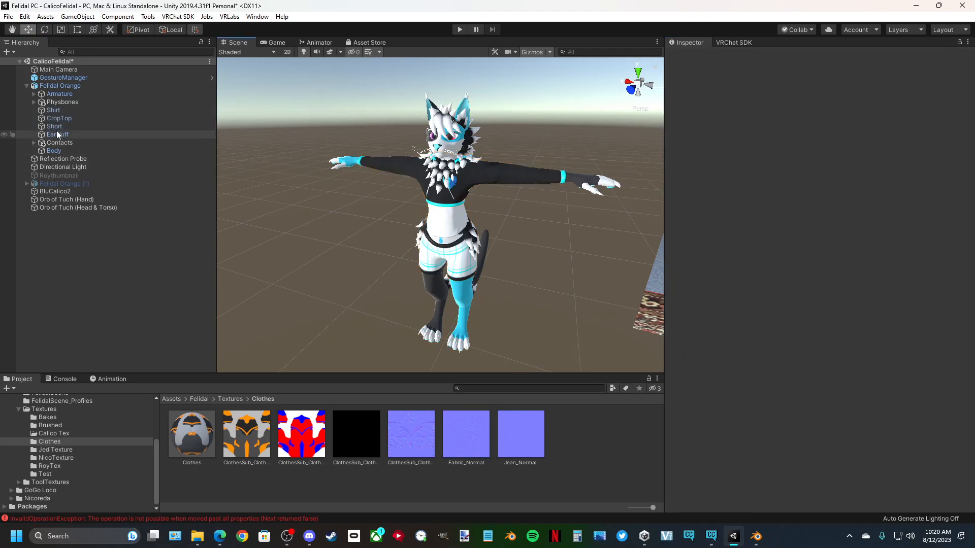
middle_drag(306, 273, 340, 260)
drag(199, 430, 274, 289)
drag(197, 429, 321, 273)
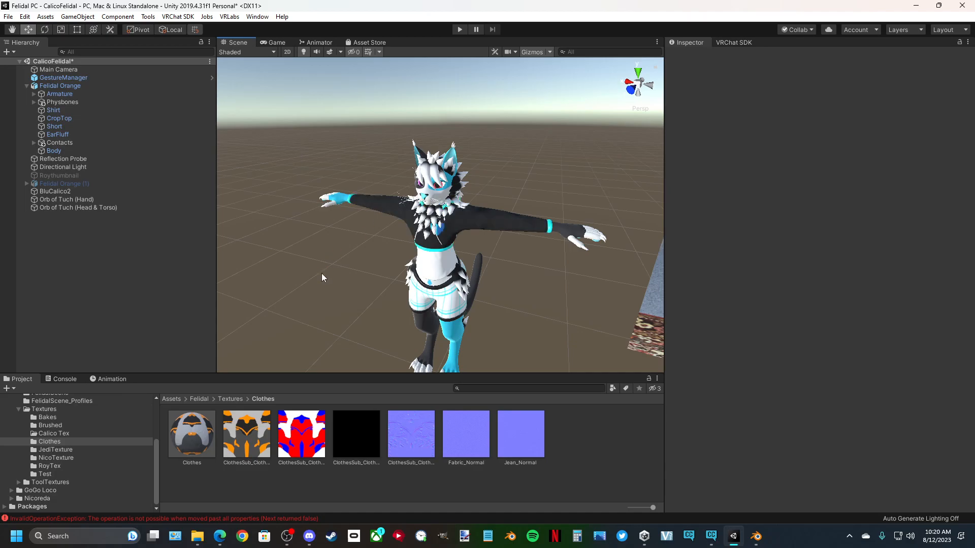
- Switch to Blender and put the CropTop object into Edit Mode to examine its UV layout
click(755, 537)
click(855, 105)
click(428, 32)
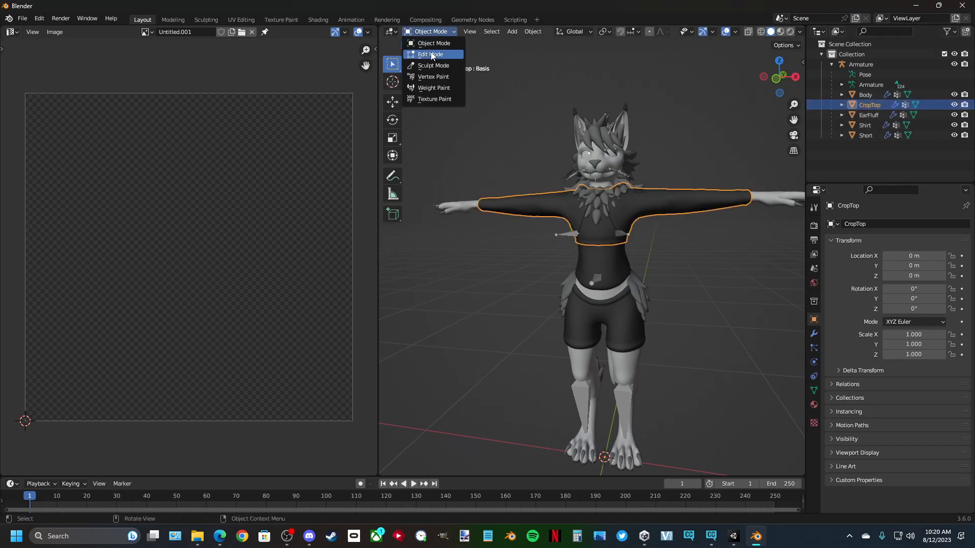
click(430, 54)
middle_drag(495, 311, 519, 327)
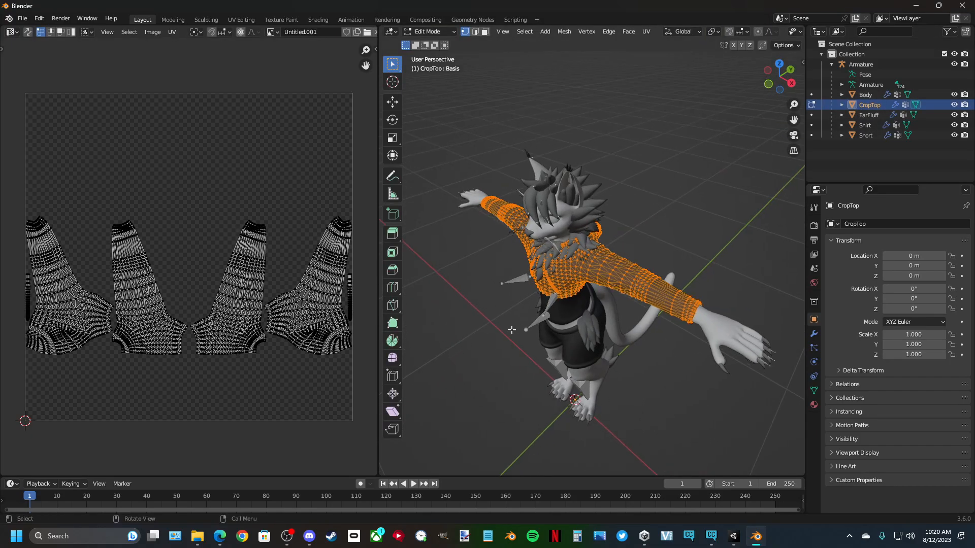
click(858, 113)
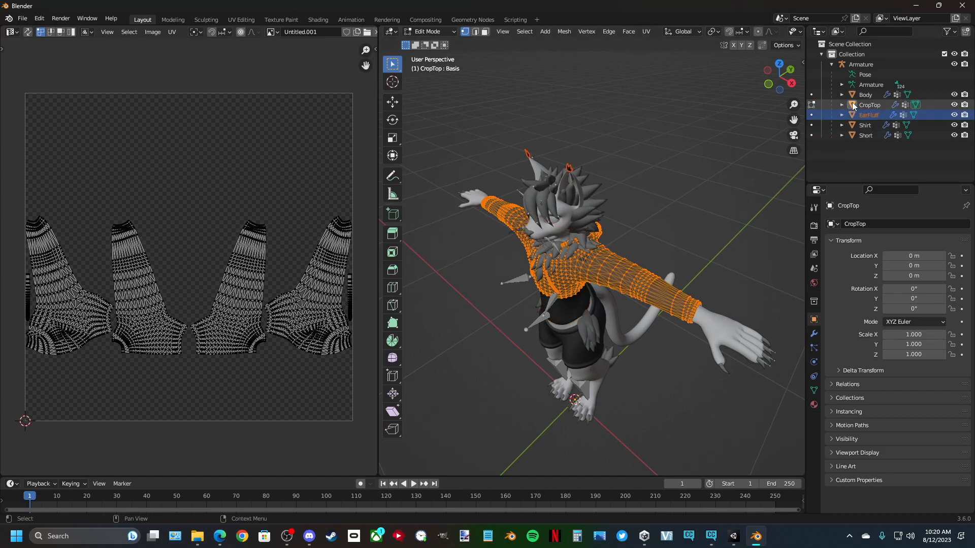
click(854, 104)
middle_drag(472, 351, 520, 341)
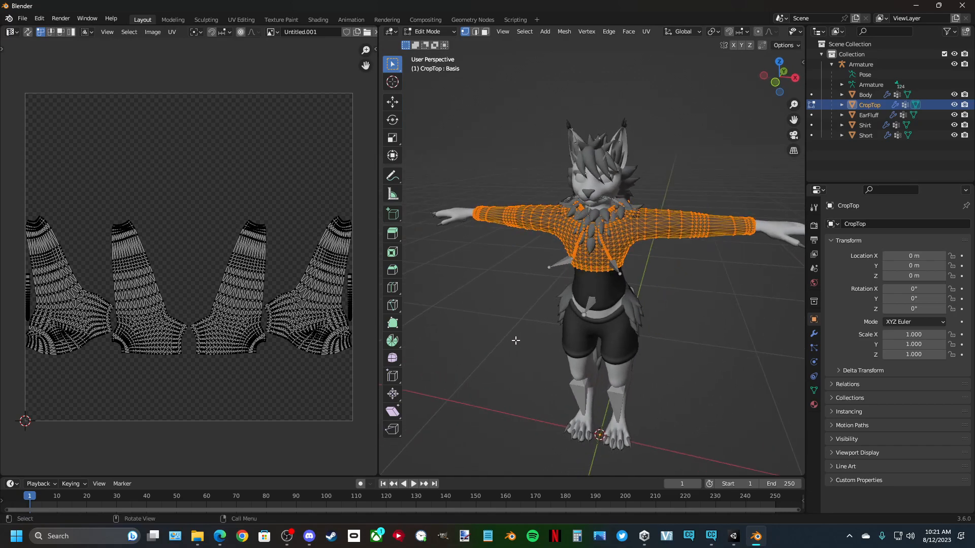
- Return the CropTop to Object Mode and select the Short, Shirt, EarFluff and CropTop objects together
click(437, 32)
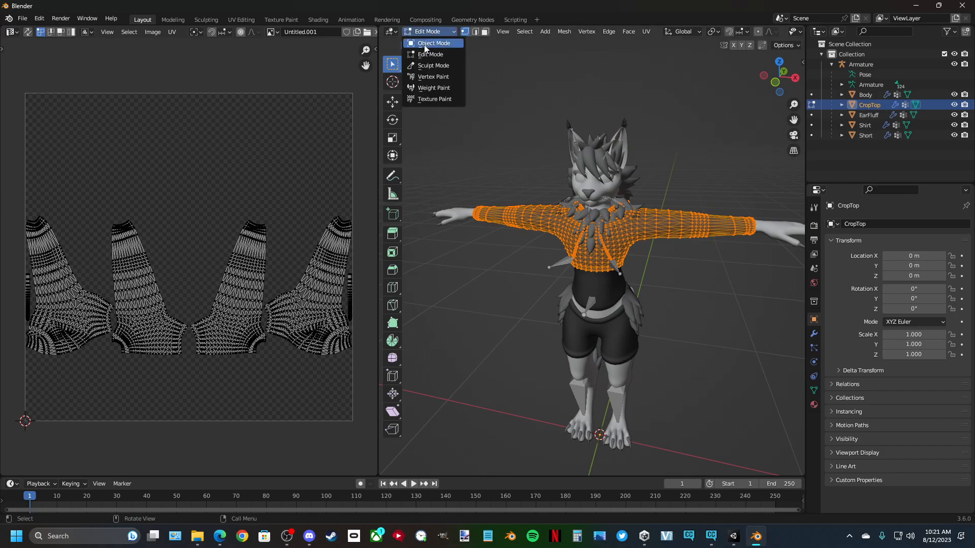
click(432, 41)
click(464, 269)
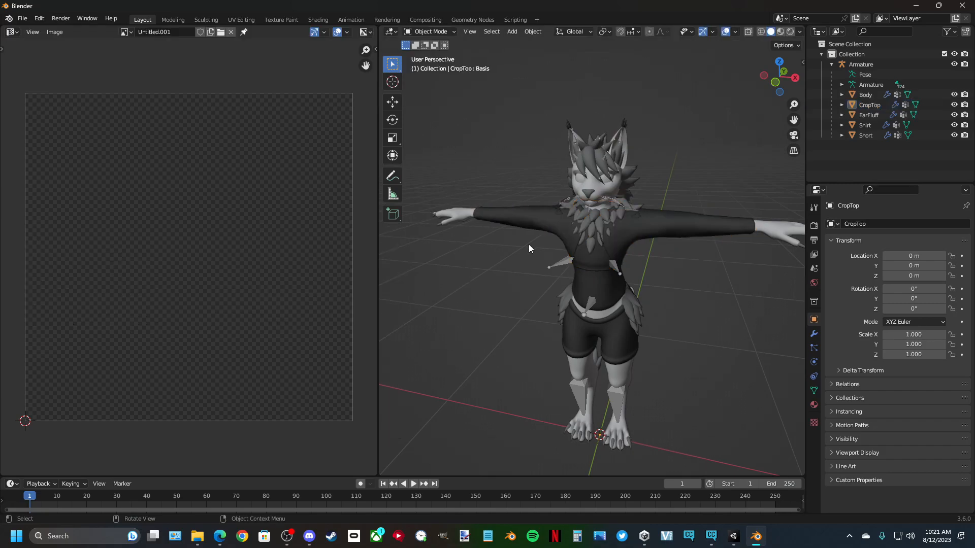
click(852, 136)
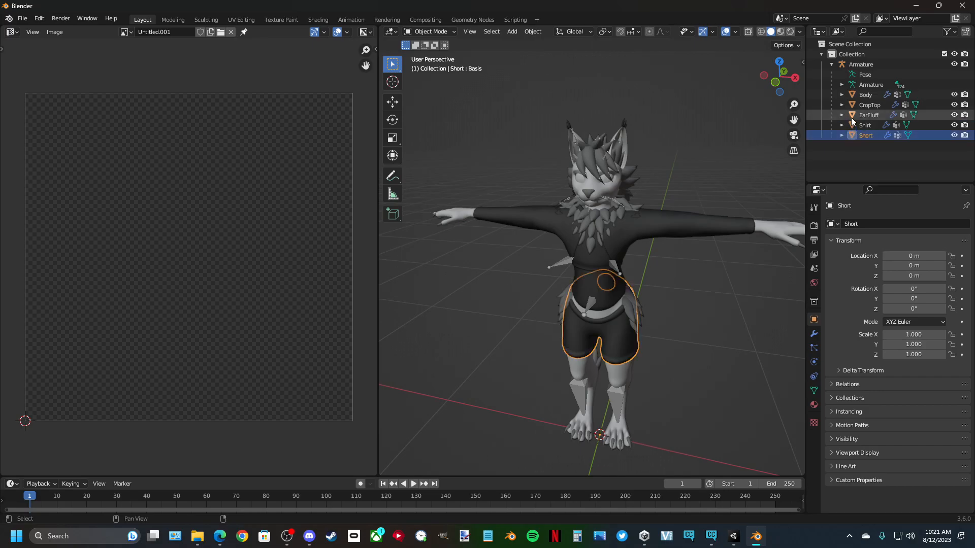
shift+click(851, 124)
shift+click(850, 113)
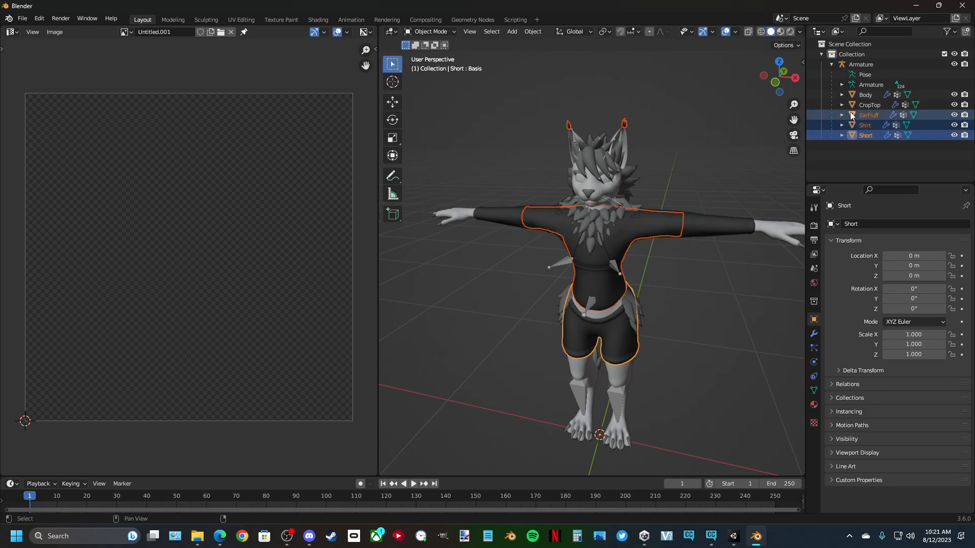
shift+click(856, 103)
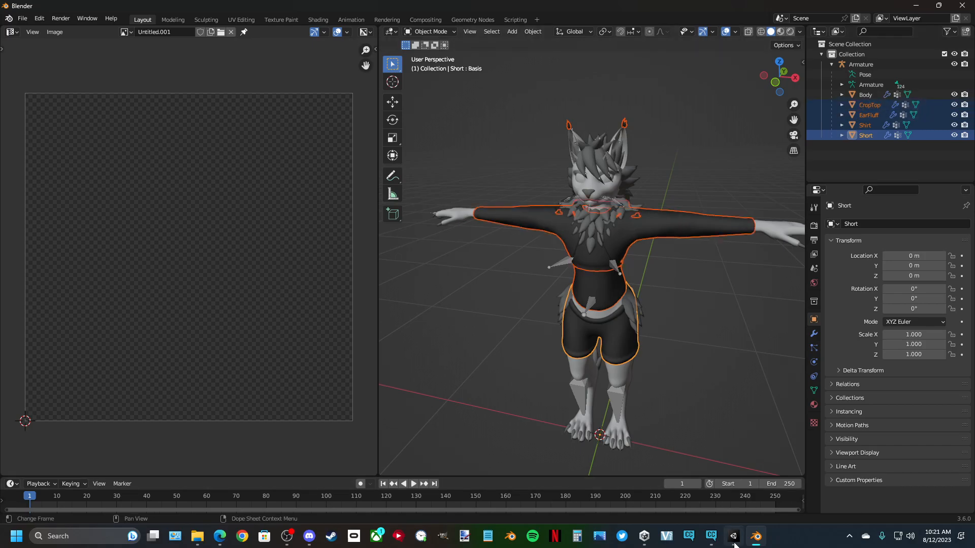
- Switch to Unity to view the Clothes texture folder beside the dressed avatar, and return to Blender
mouse_move(735, 544)
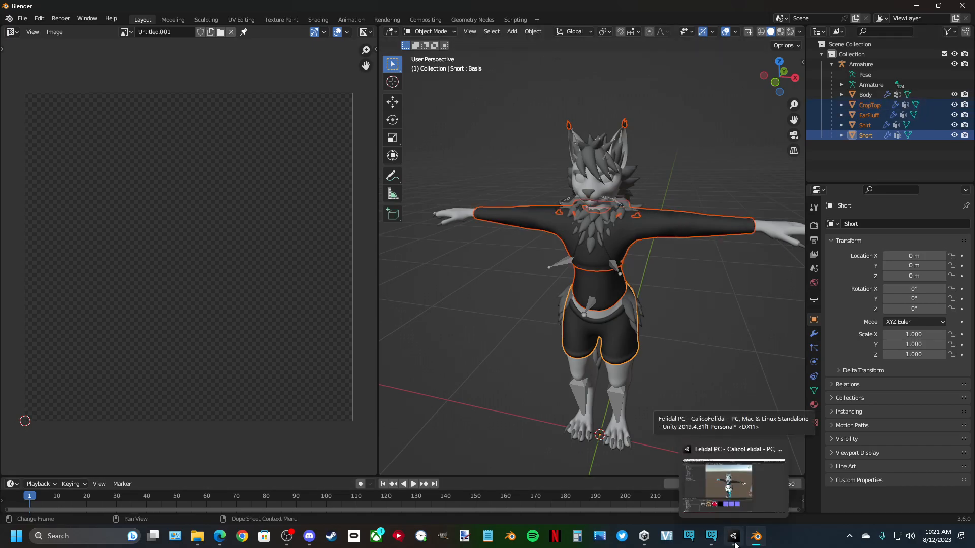
click(734, 543)
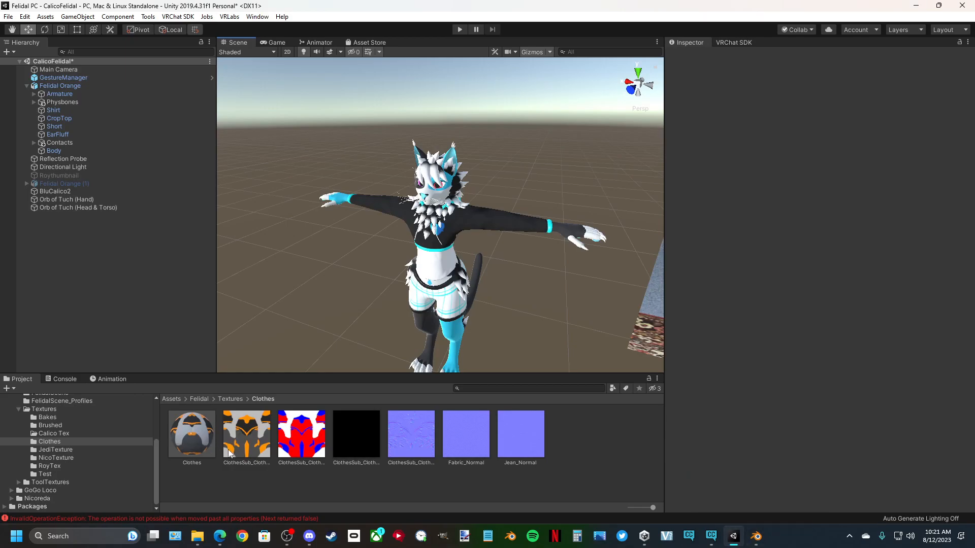
click(756, 537)
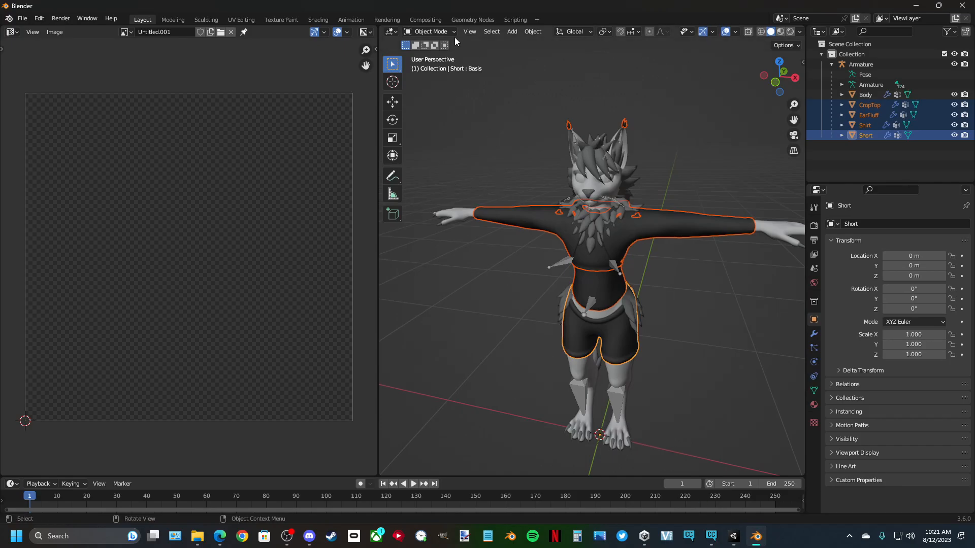
- Select the Short, Shirt, EarFluff and CropTop objects together and put them into Edit Mode to display their combined UV layout
click(853, 142)
click(852, 133)
drag(851, 134, 851, 105)
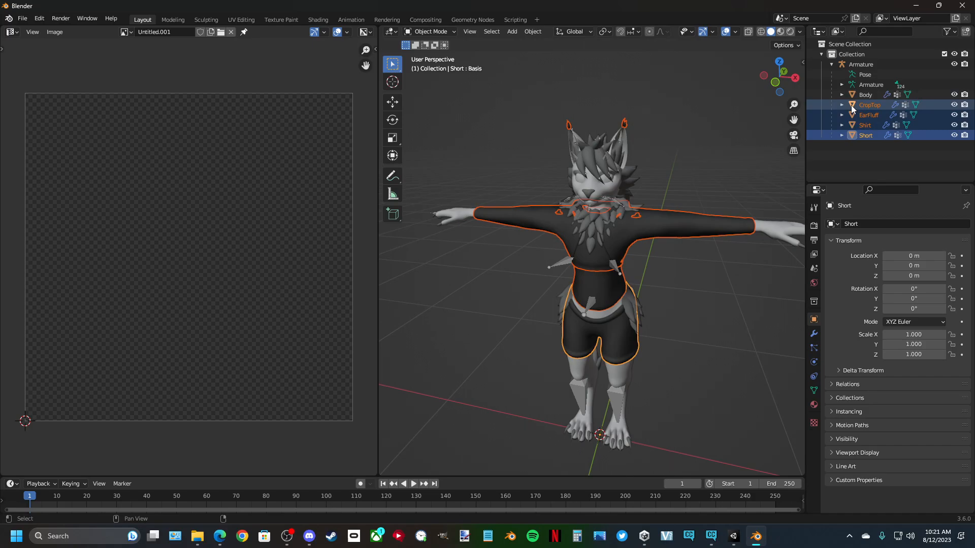
click(427, 32)
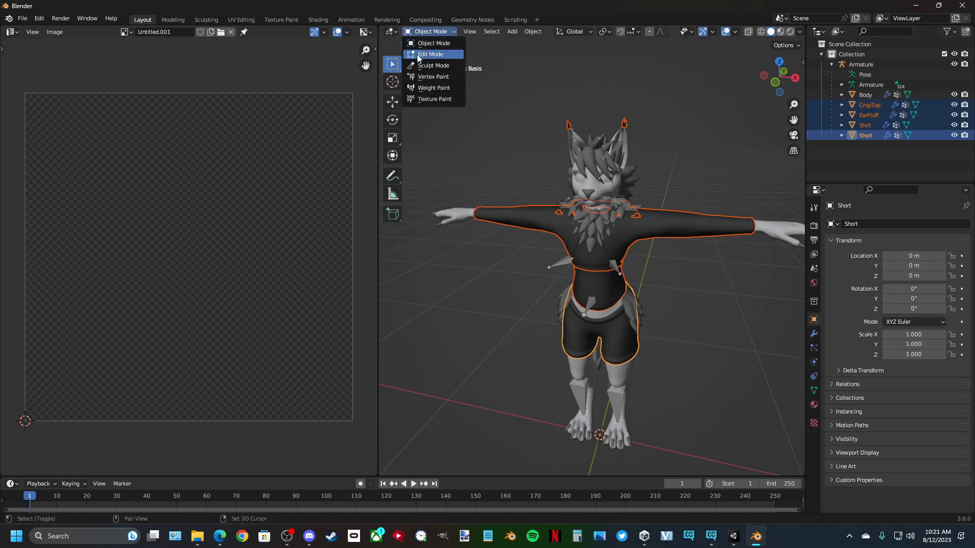
click(430, 55)
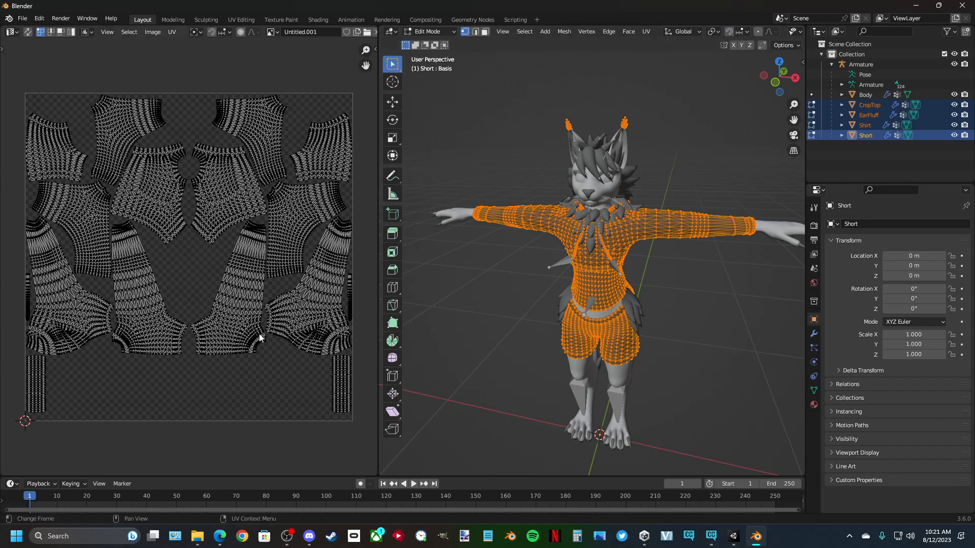
- Switch to Unity, check the resolution and import settings of the ClothesSub_Clothes_AlbedoTransparency texture, and return to Blender
click(733, 537)
click(240, 437)
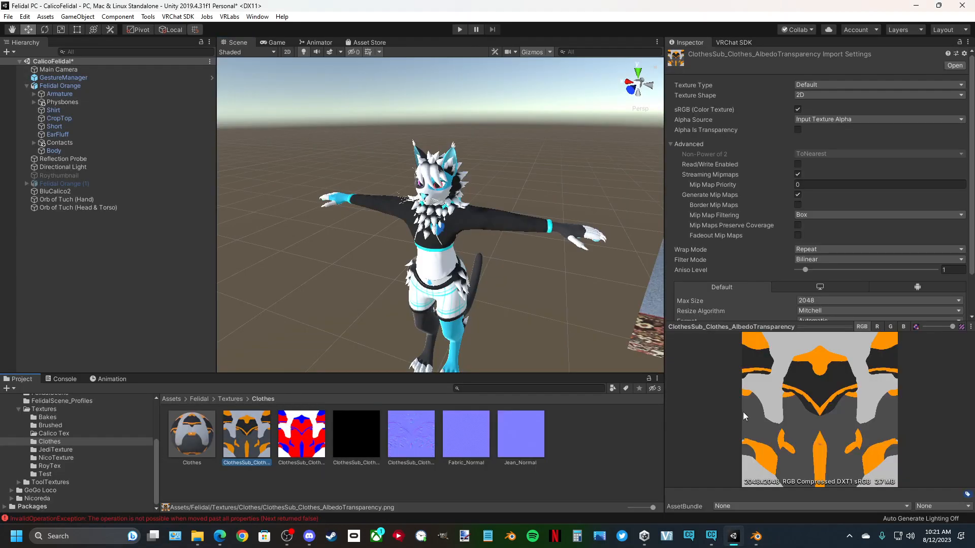
scroll(696, 247, down, 2)
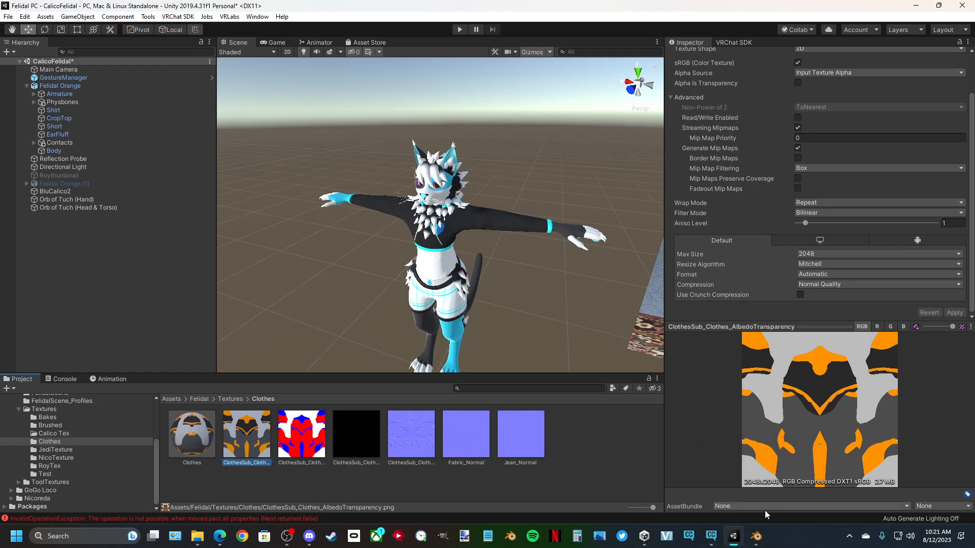
click(756, 539)
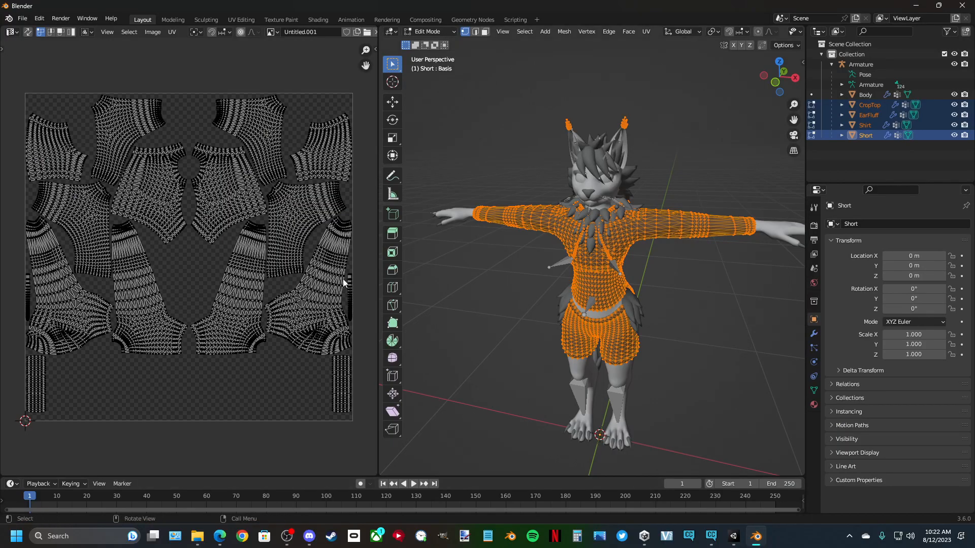
- Clear the geometry selection on the four clothing meshes in Edit Mode
click(171, 32)
click(483, 296)
middle_drag(483, 295, 516, 382)
middle_drag(511, 384, 513, 340)
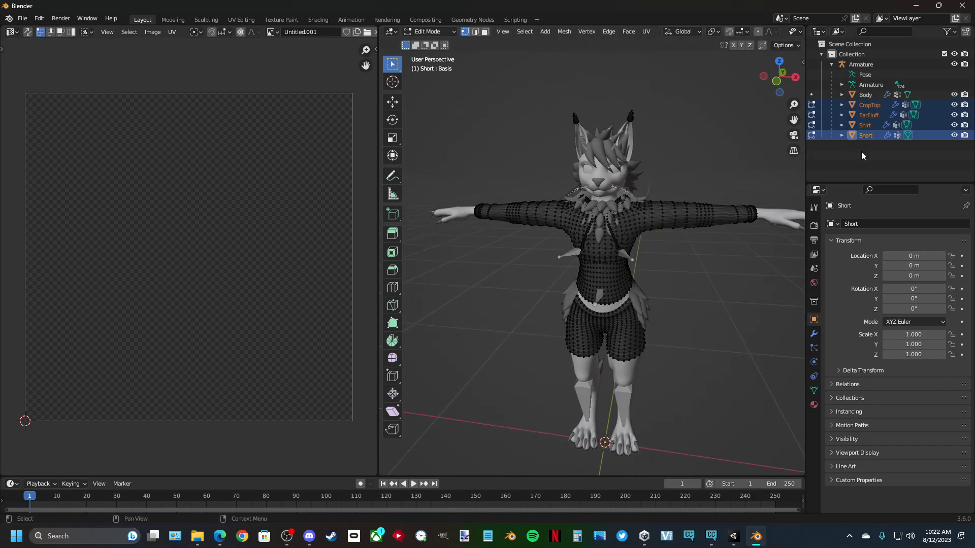
- Return the clothing objects to Object Mode and deselect all objects
click(434, 32)
click(436, 43)
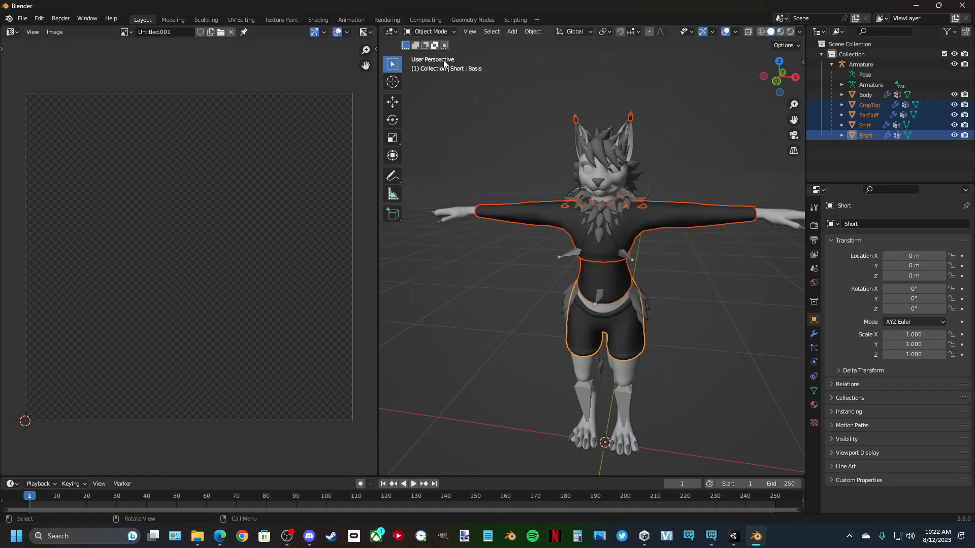
click(711, 347)
middle_drag(711, 347, 675, 361)
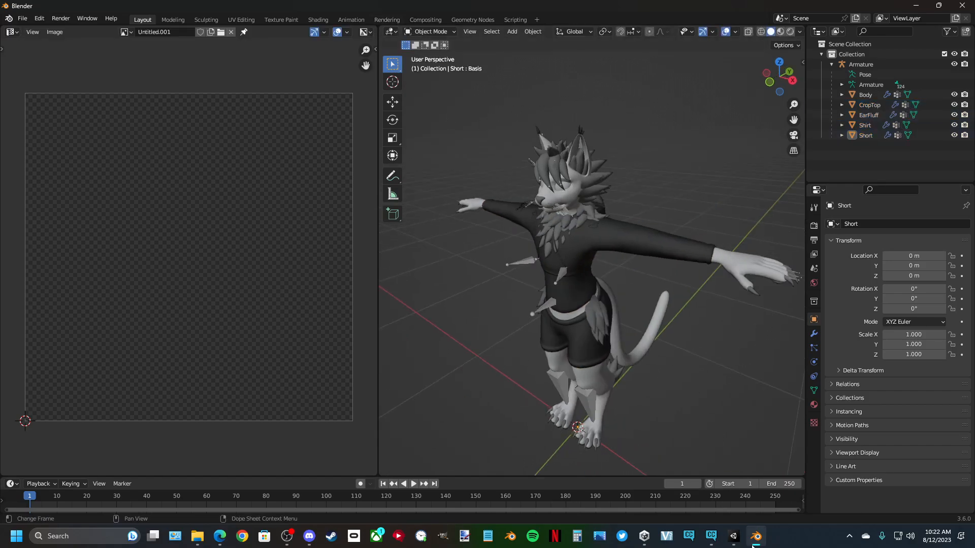
- Switch to Unity to examine the textured avatar in the scene, and return to Blender
click(736, 542)
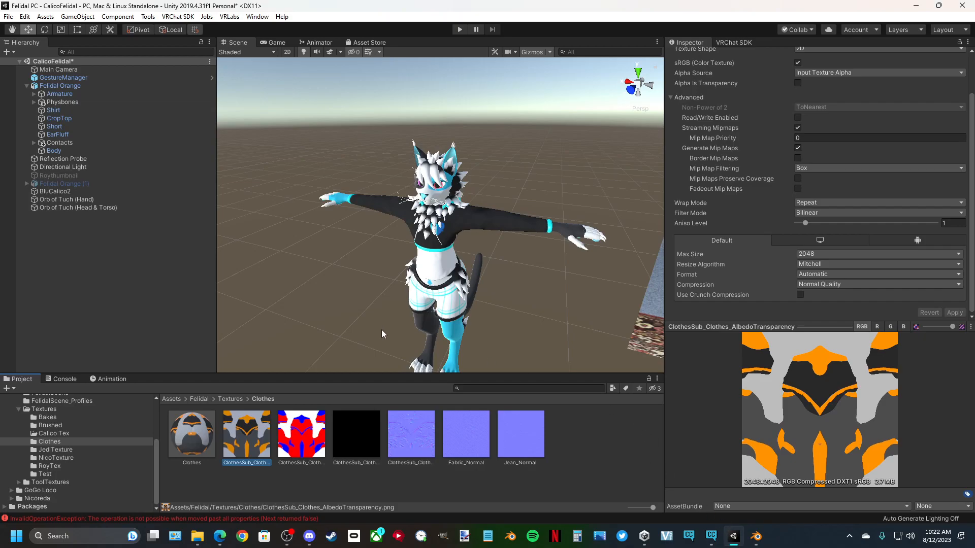
scroll(396, 304, down, 3)
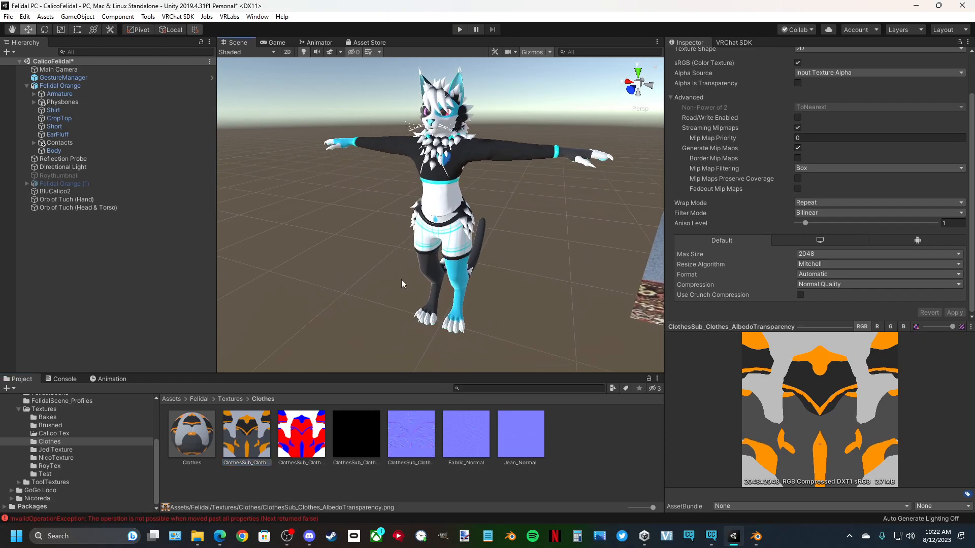
scroll(401, 280, up, 2)
click(756, 536)
mouse_move(736, 545)
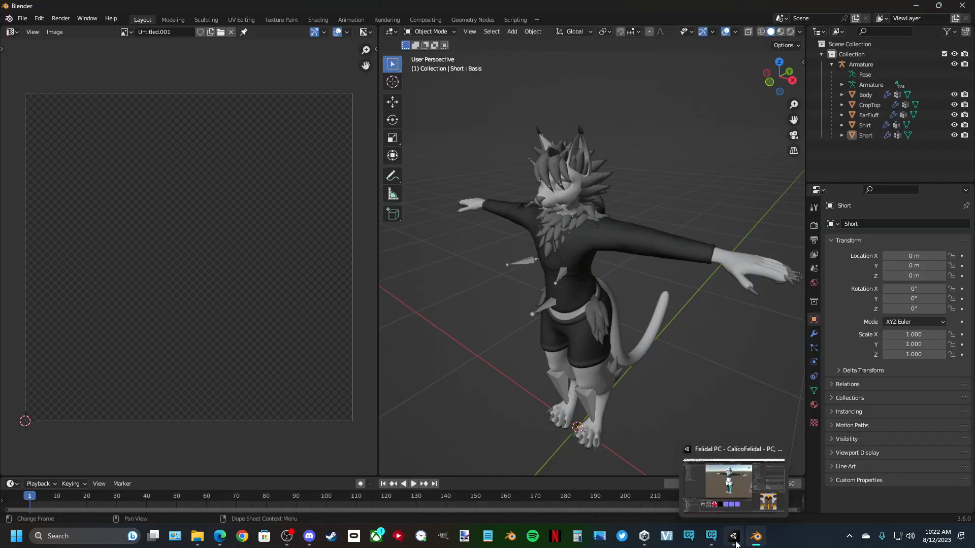